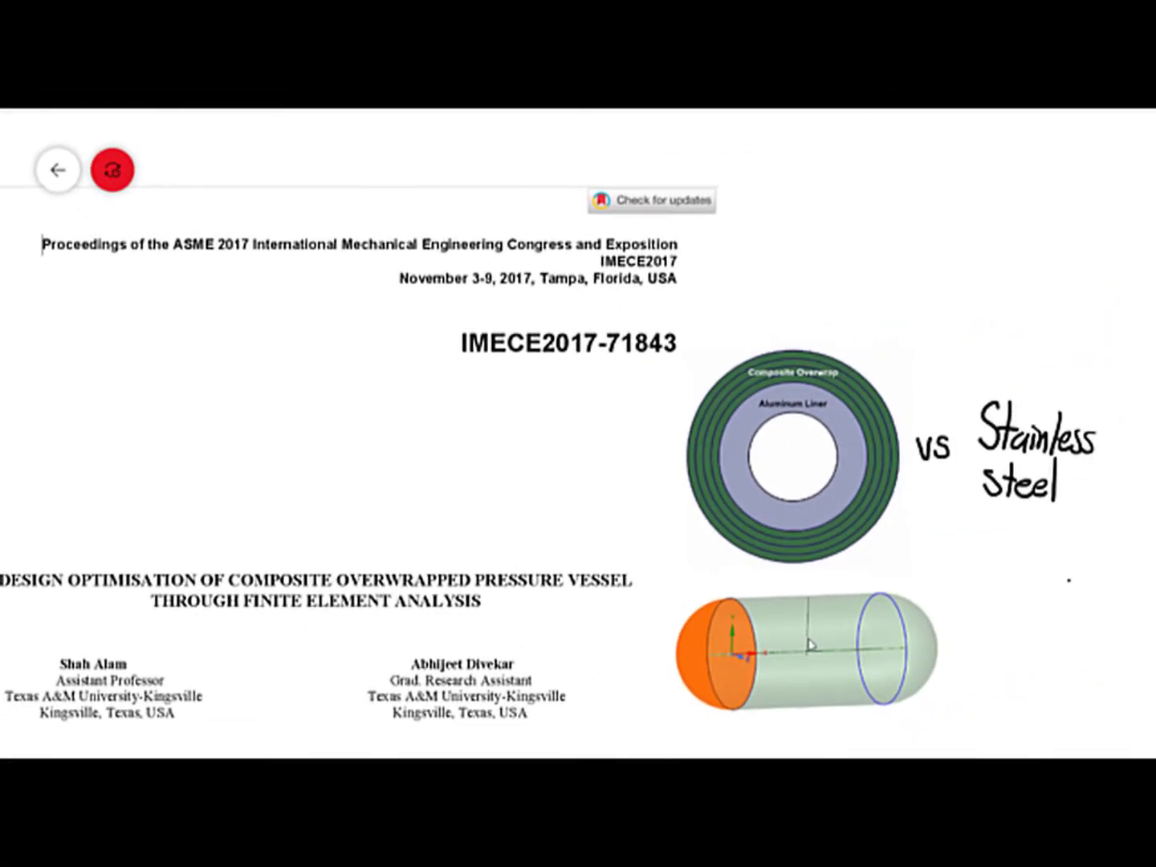
Step: Select the capsule model image on the Whiteboard page
left_click(809, 644)
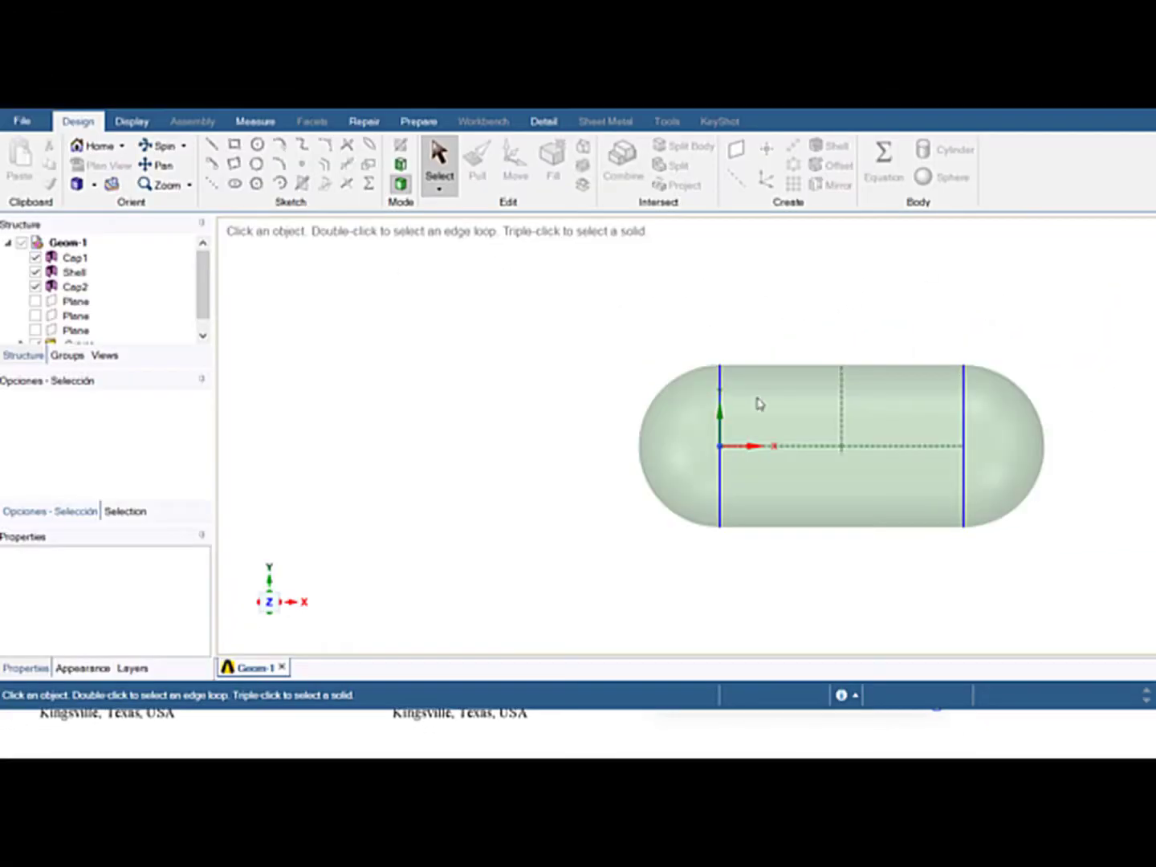
Step: Select the capsule's Shell and Cap1 faces in SpaceClaim and spin the model to an angled view
left_click(751, 438)
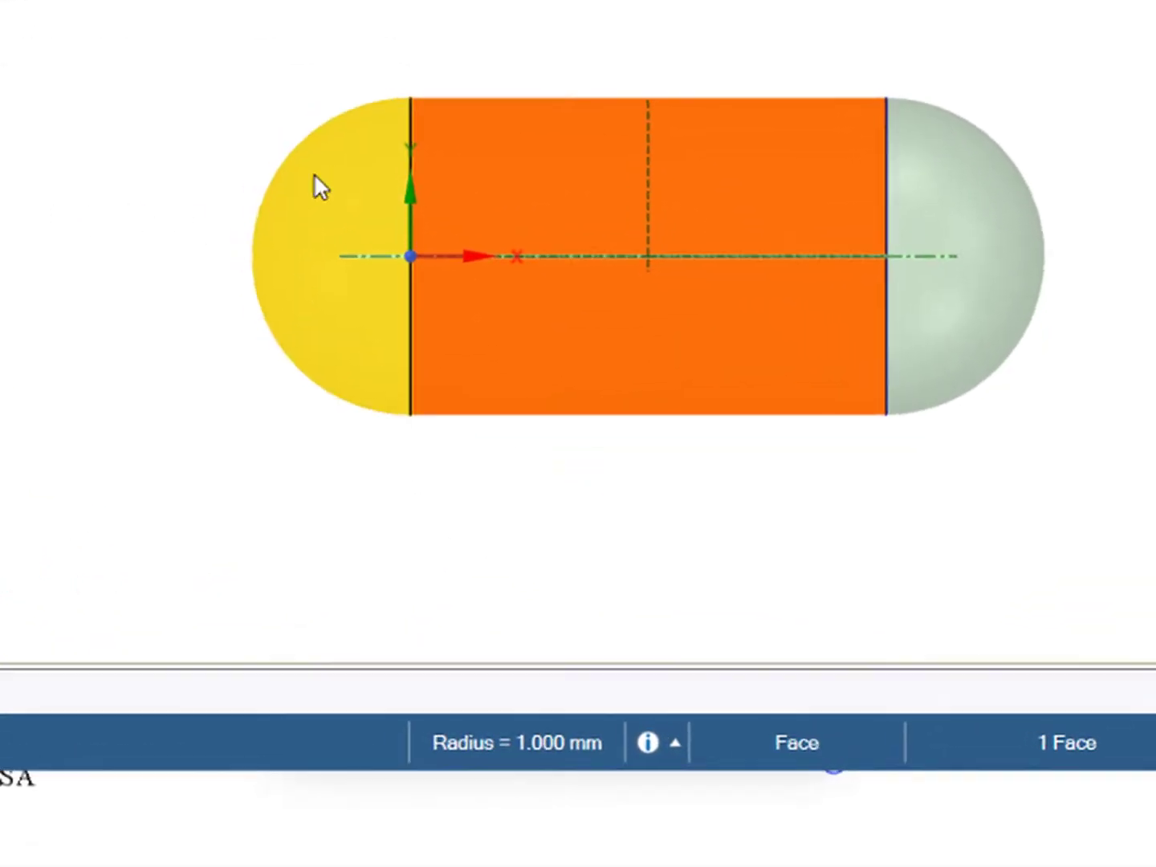
left_click(314, 175)
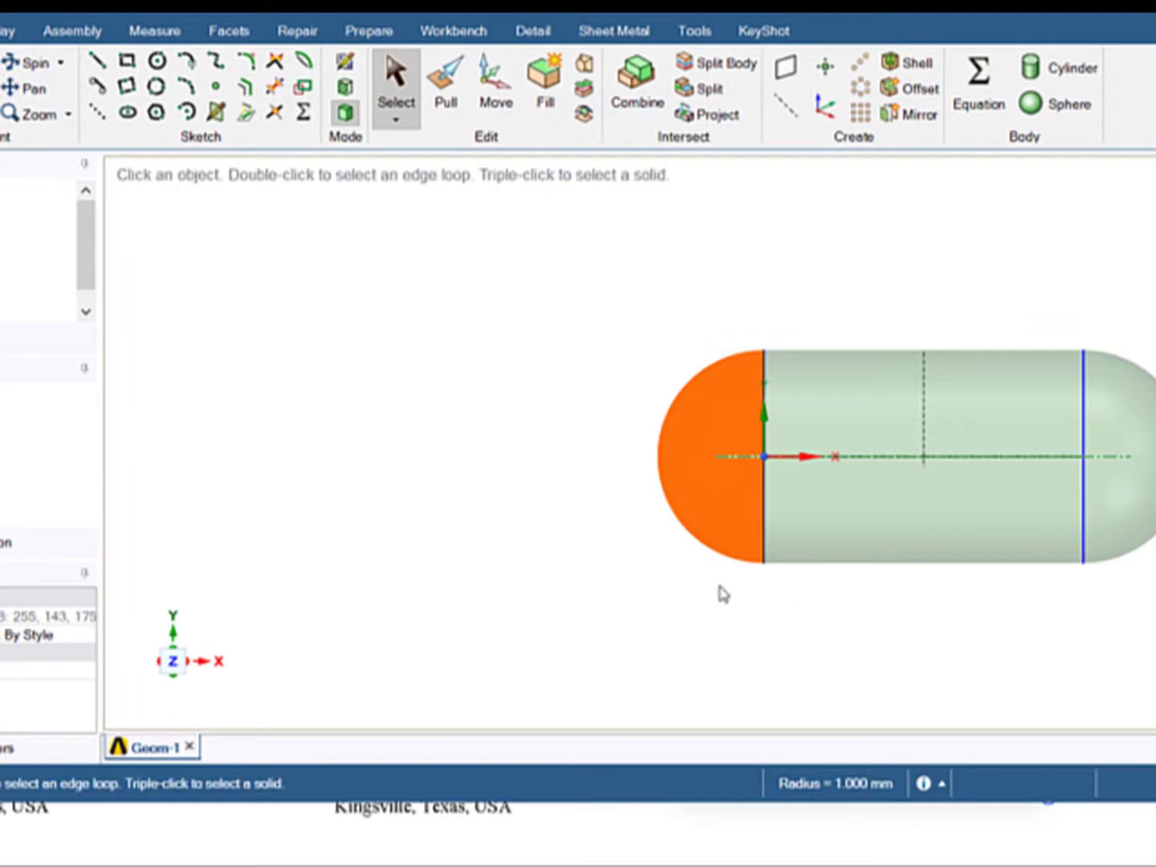
left_click(31, 62)
left_click_drag(653, 330, 692, 360)
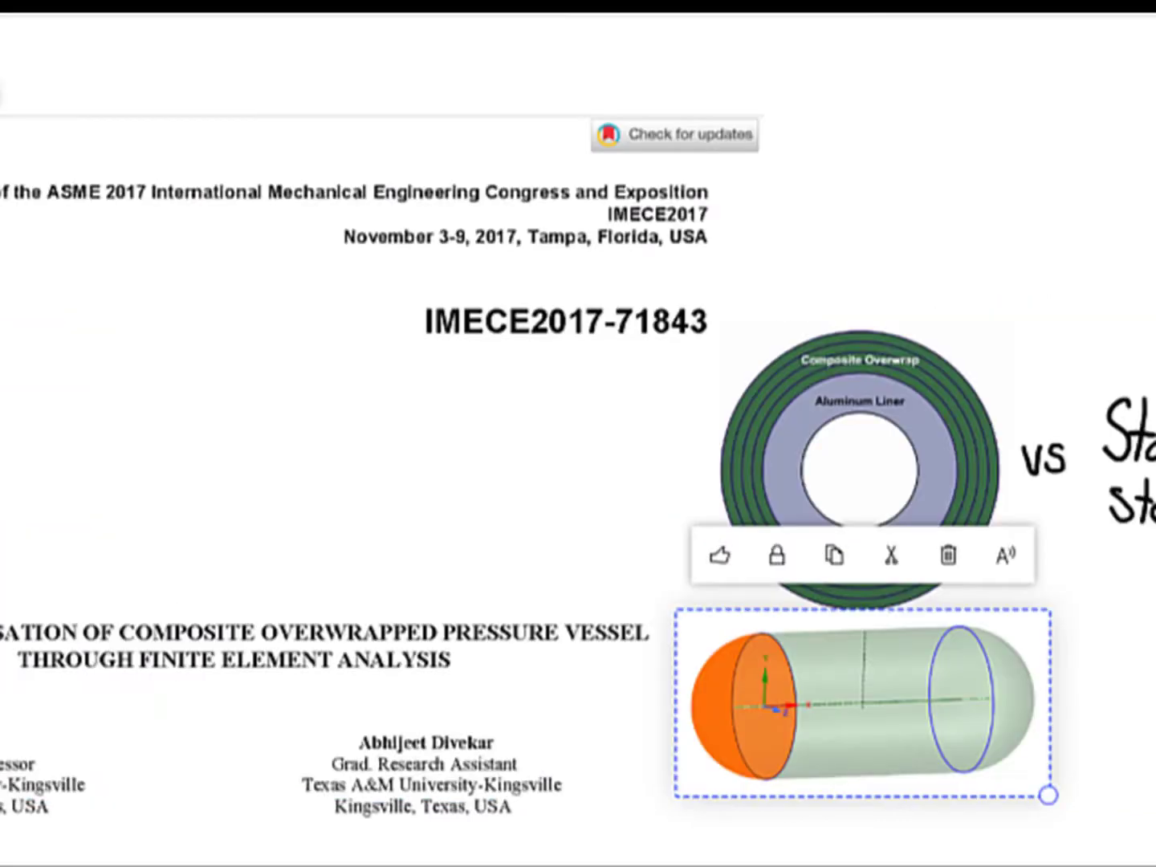
Step: Underline 'Stainless steel' on the board with a freehand stroke, redrawing it once after an undo
key("Escape")
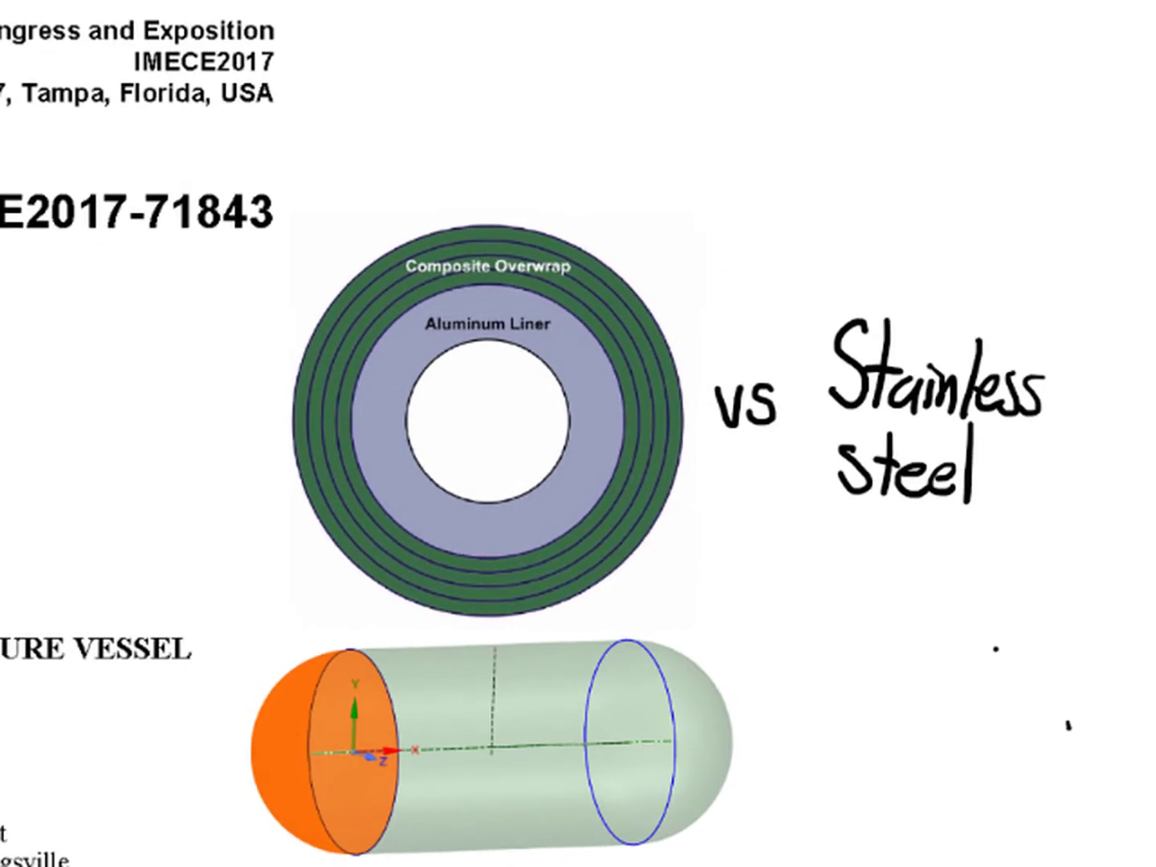
mouse_move(717, 552)
left_mouse_down()
mouse_move(1040, 472)
mouse_move(1132, 476)
left_mouse_up()
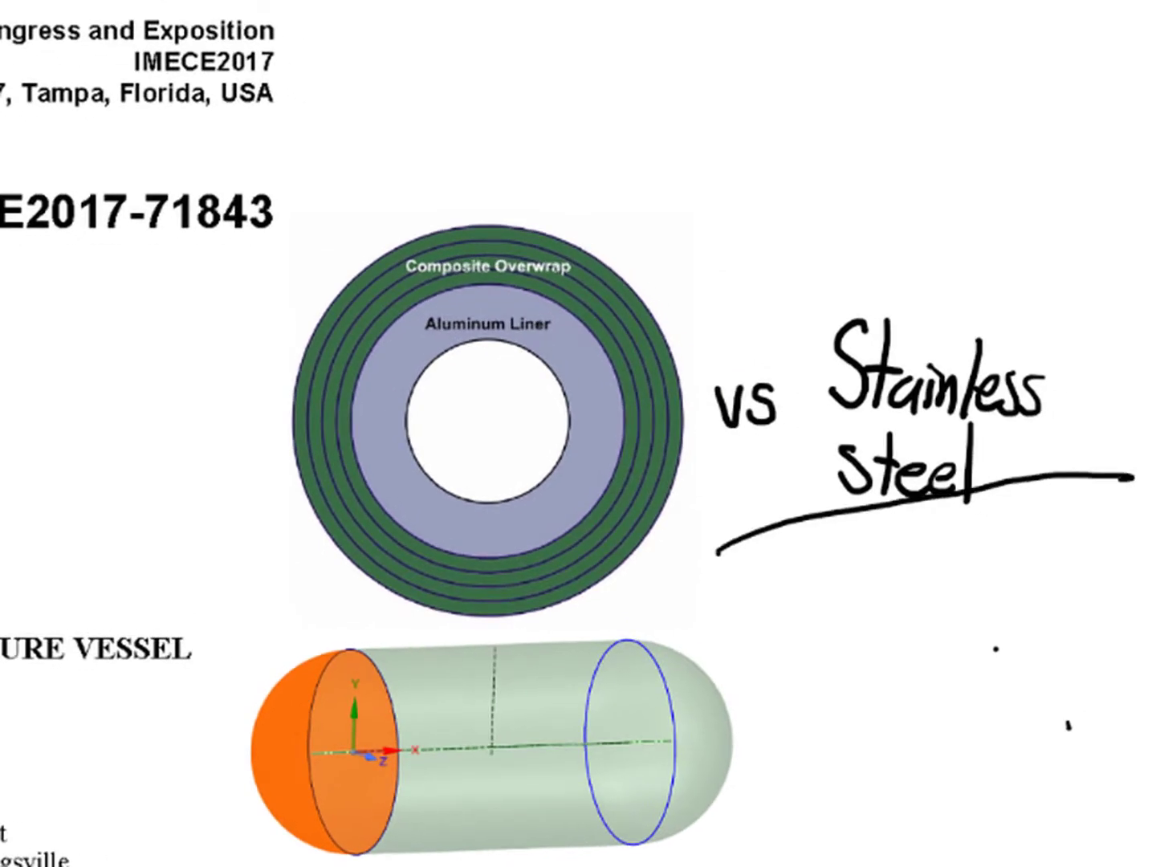
key("ctrl+z")
left_click_drag(748, 523, 1112, 520)
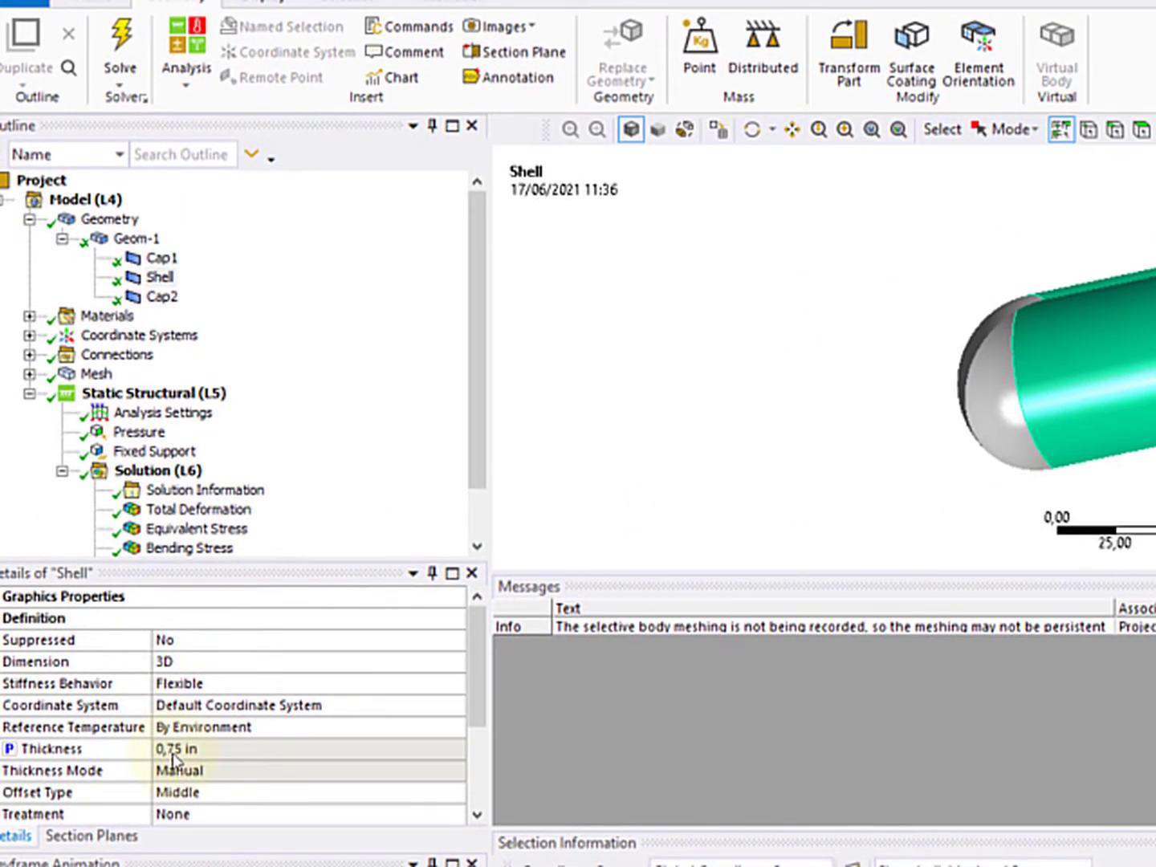
Step: Review Cap1's 0,75 in stainless-steel thickness in the Details panel
left_click(160, 259)
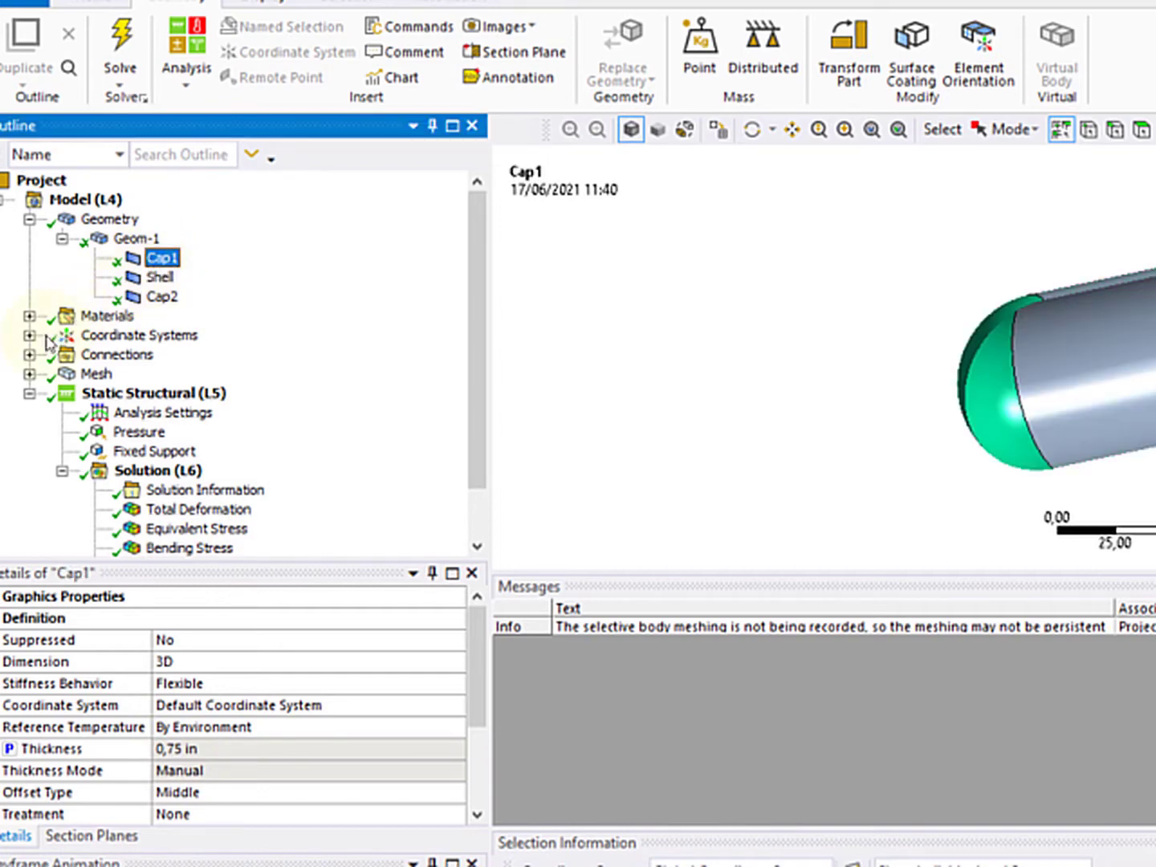
left_click_drag(471, 688, 498, 787)
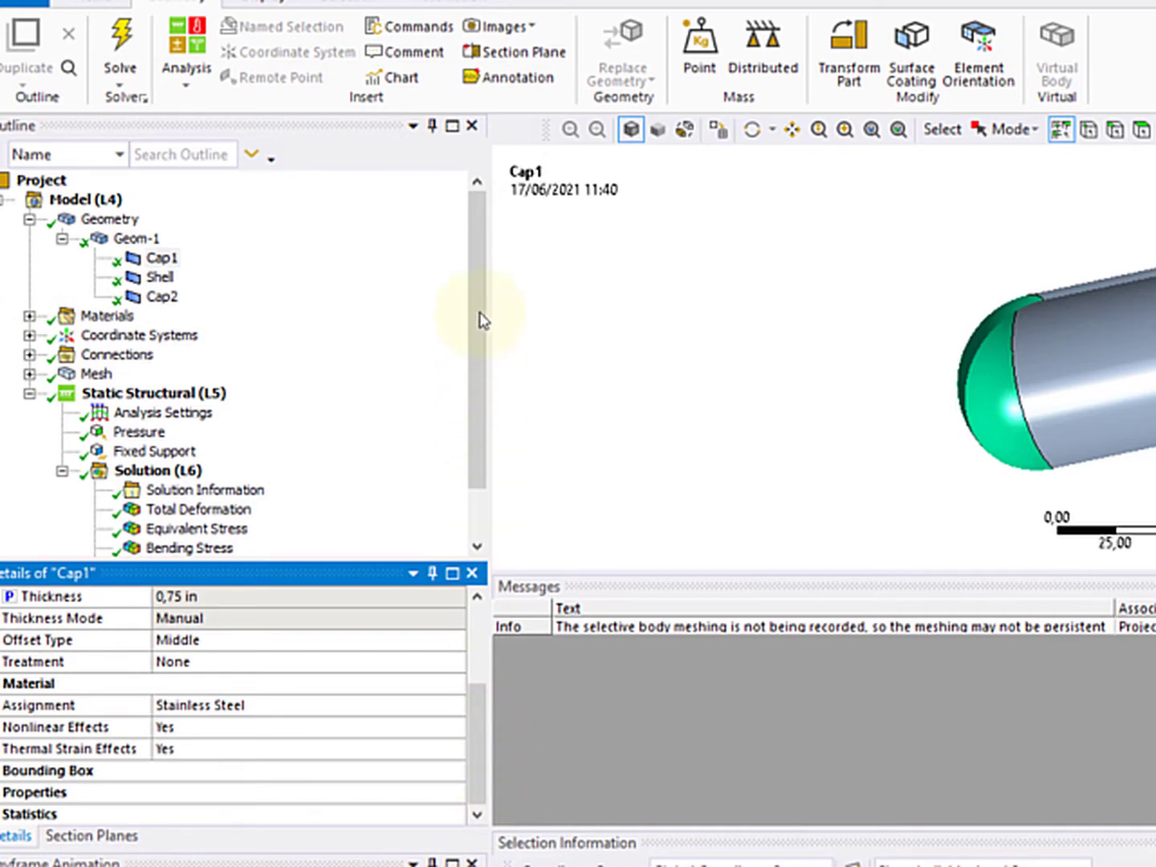
left_click_drag(483, 346, 482, 421)
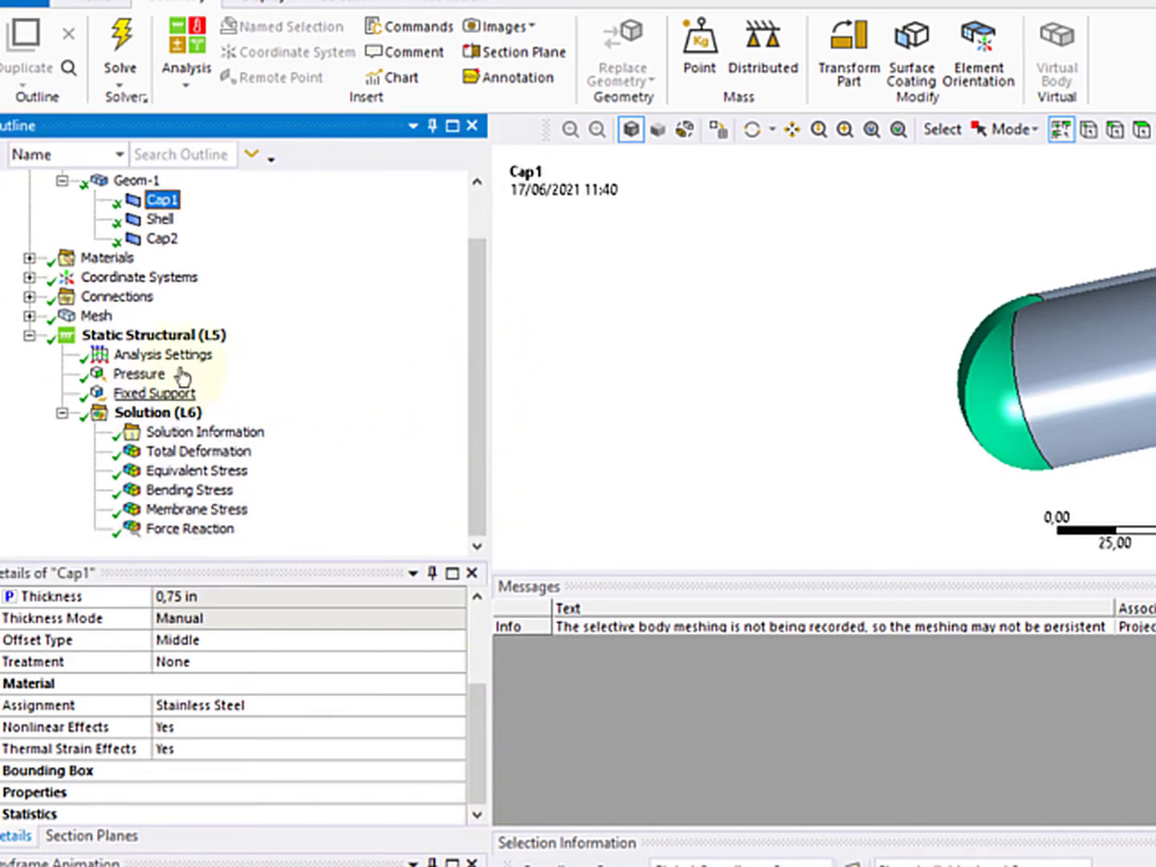
Step: Check the -500 psi Pressure, the U.S. Customary unit system and the Fixed Support on 4 edges
left_click(147, 375)
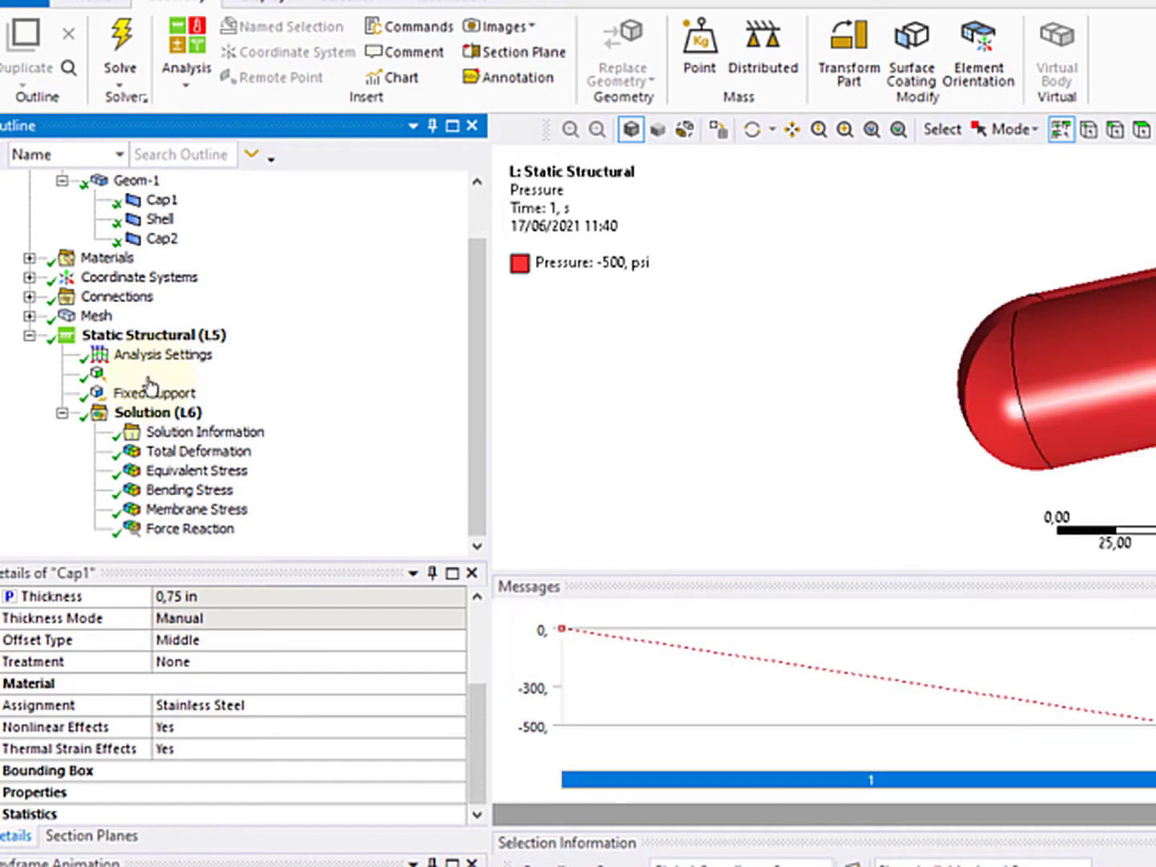
left_click(122, 6)
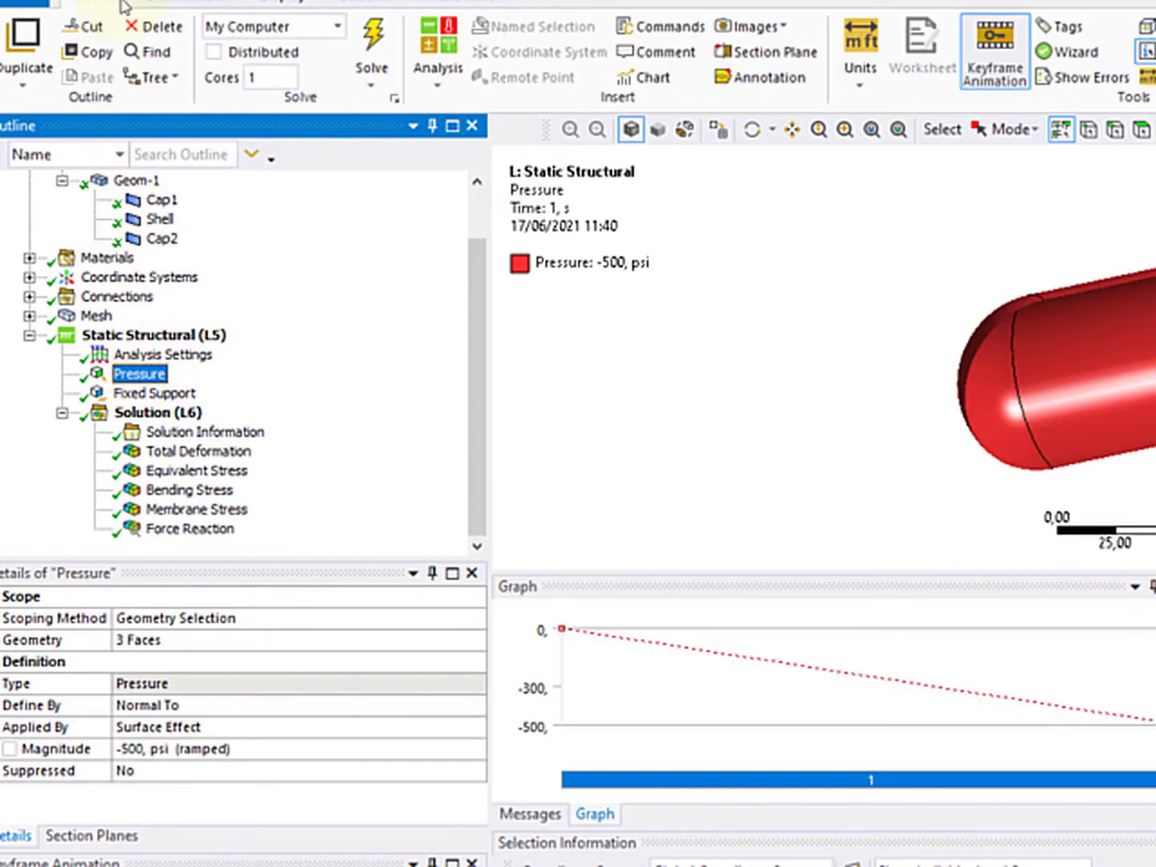
left_click(847, 70)
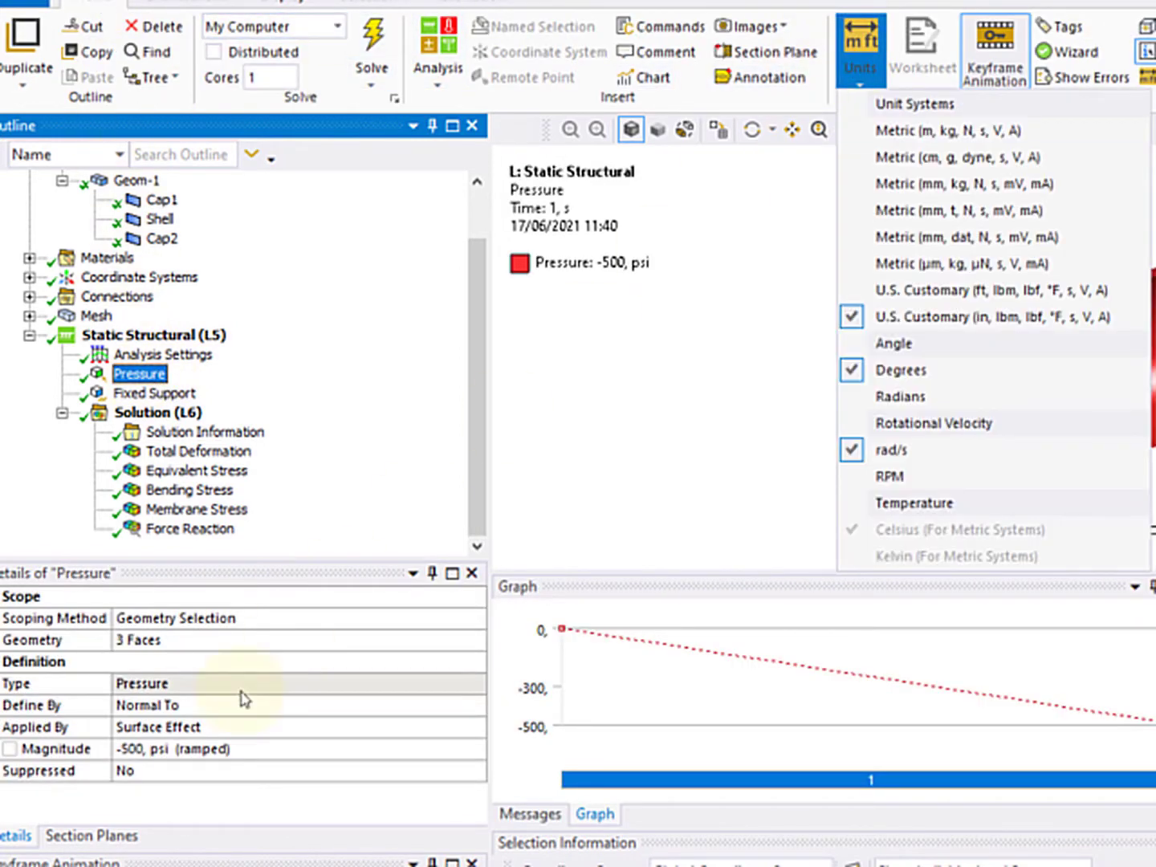
left_click(154, 394)
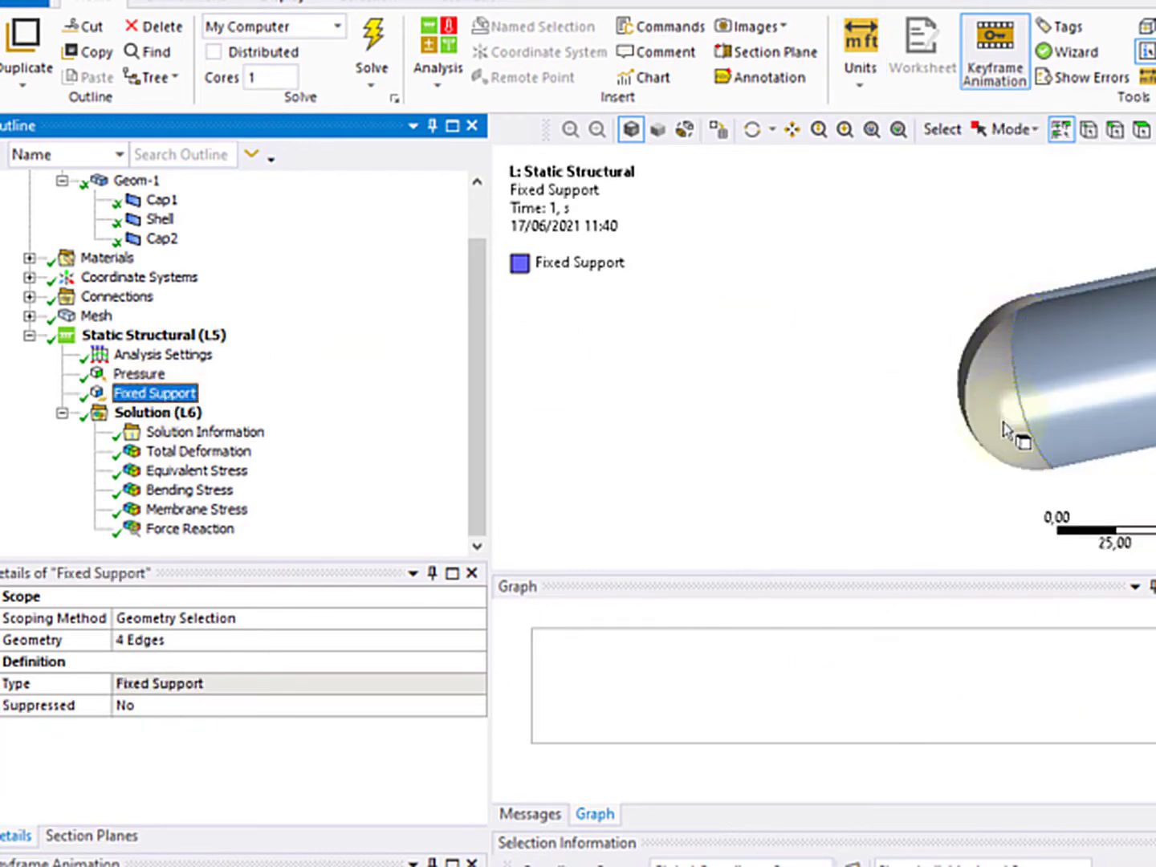
Step: Review total deformation and the 30553 psi equivalent stress, then Geom-1's Stainless Steel properties
left_click(225, 454)
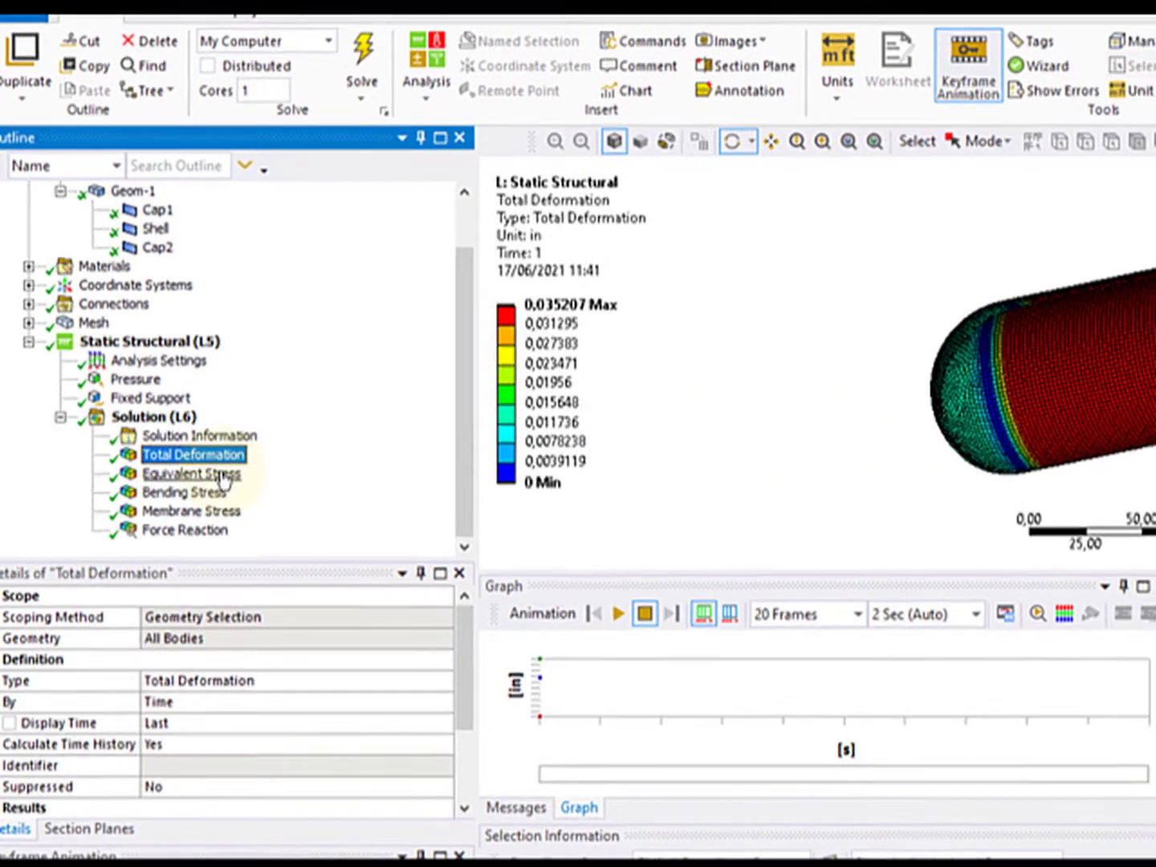
left_click(228, 473)
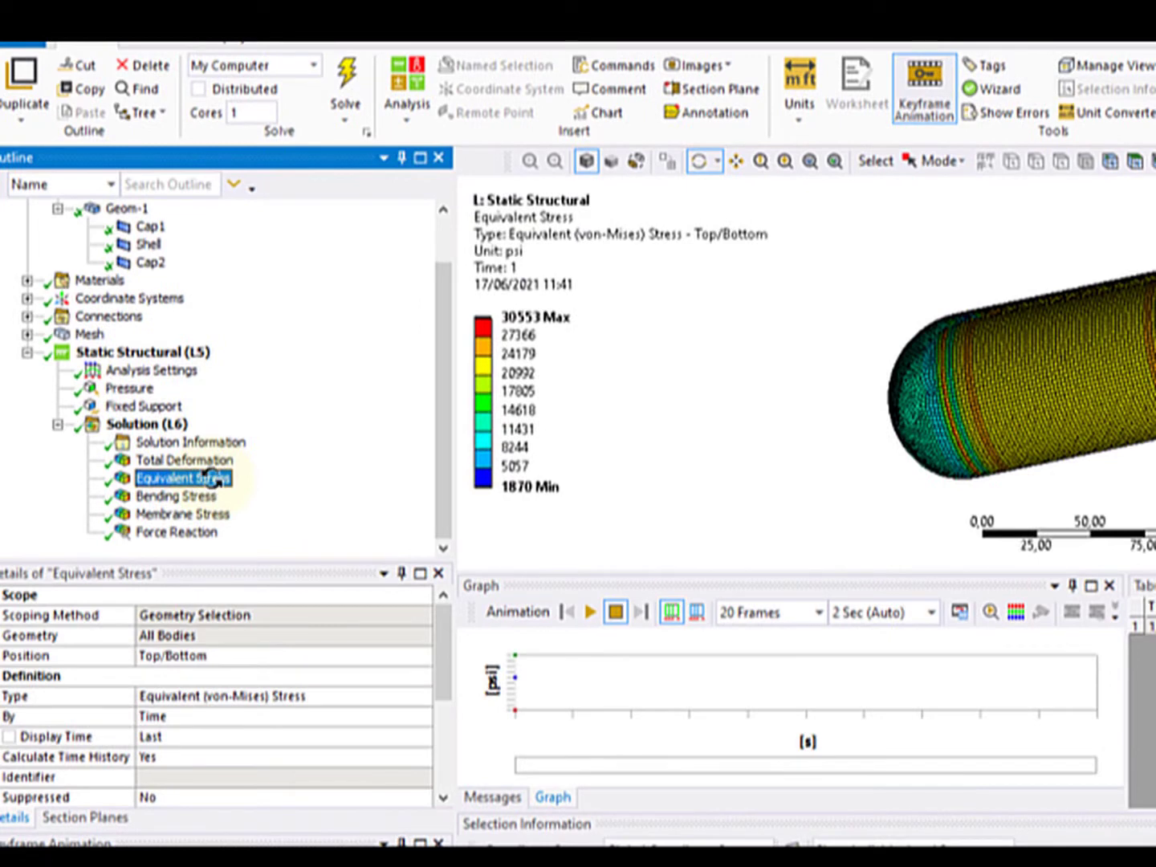
mouse_move(1045, 310)
left_mouse_down()
mouse_move(1045, 392)
mouse_move(1040, 335)
left_mouse_up()
left_click(783, 162)
scroll(1090, 323, "up", 5)
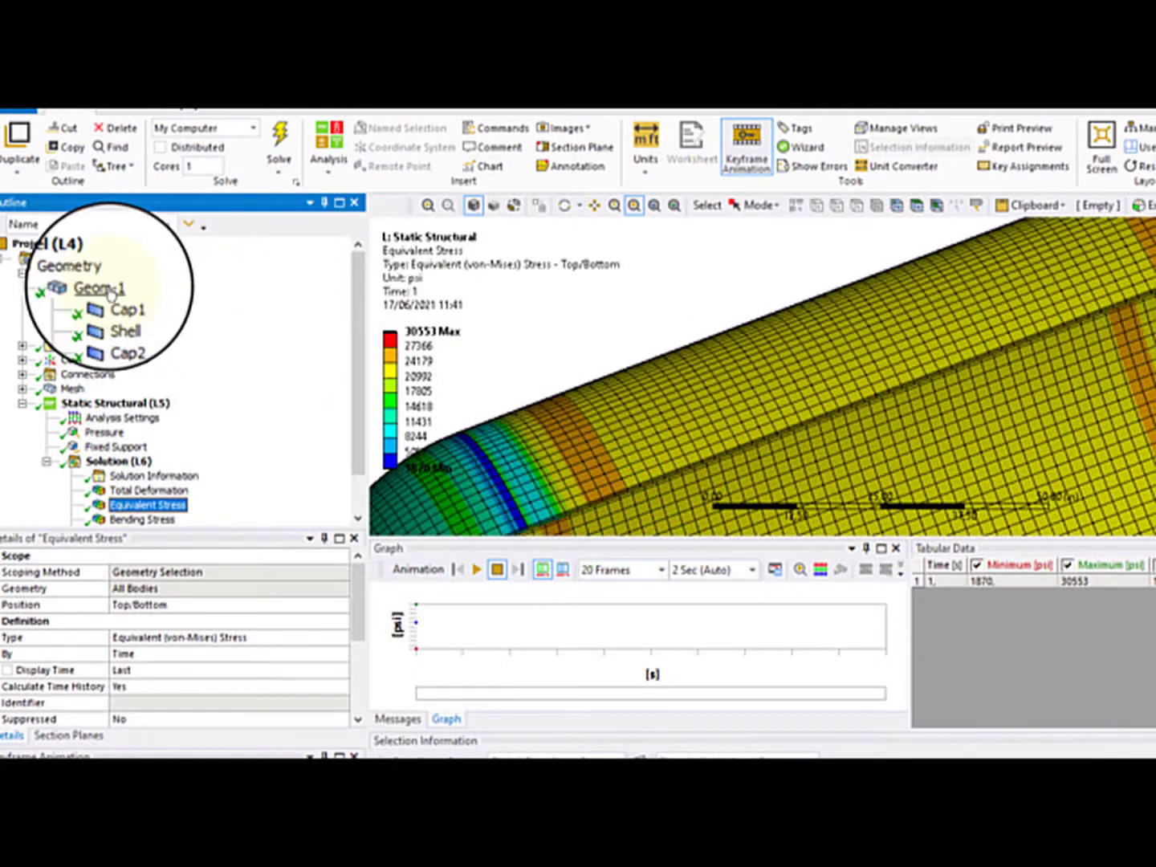
left_click(104, 287)
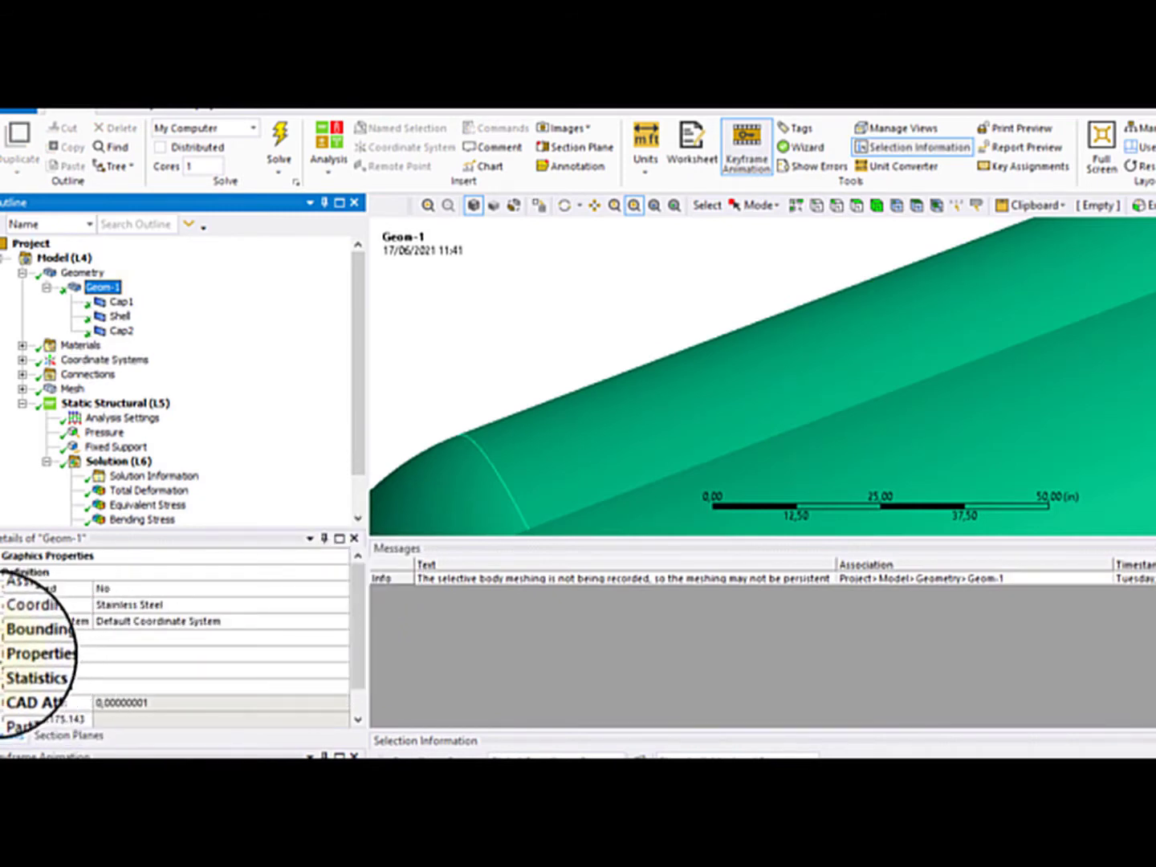
left_click(28, 654)
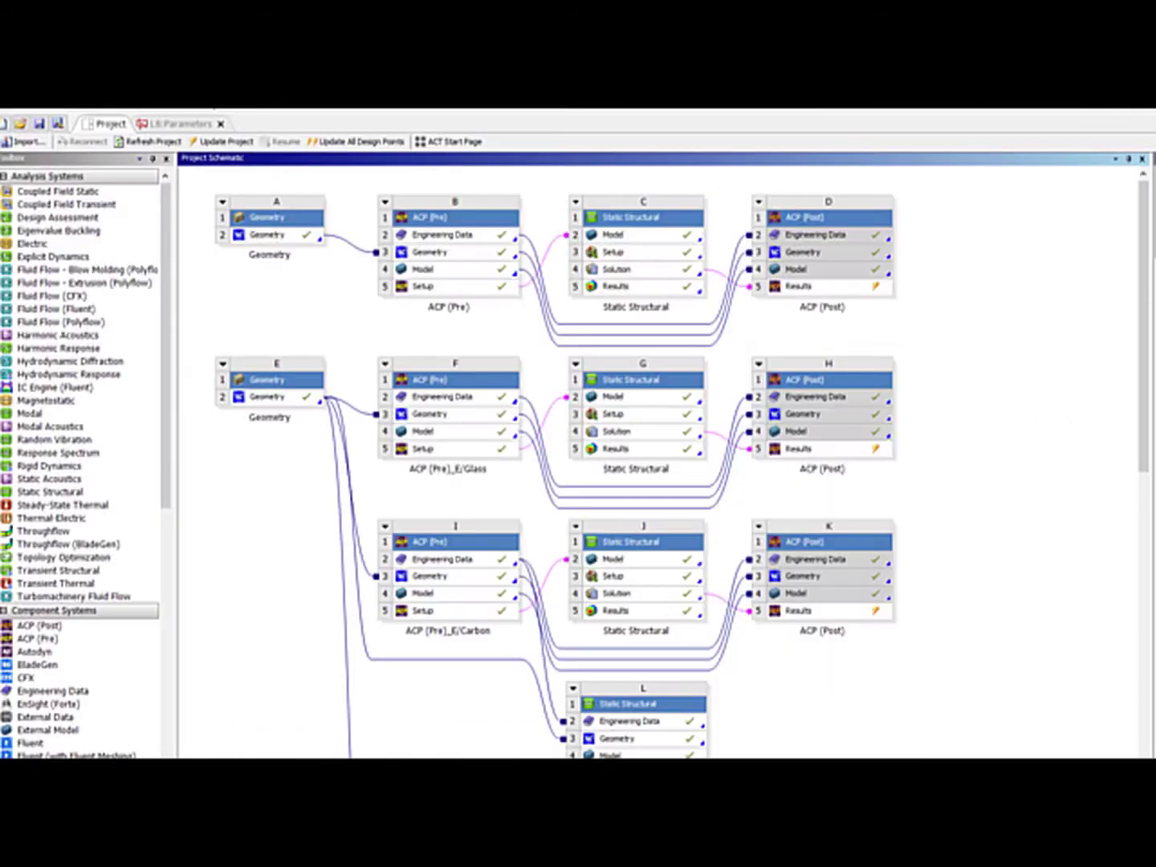
Step: Review the design-point table of cap and shell thicknesses versus stress maxima, 0,75 in giving 30553 psi
left_click_drag(1143, 361, 1144, 491)
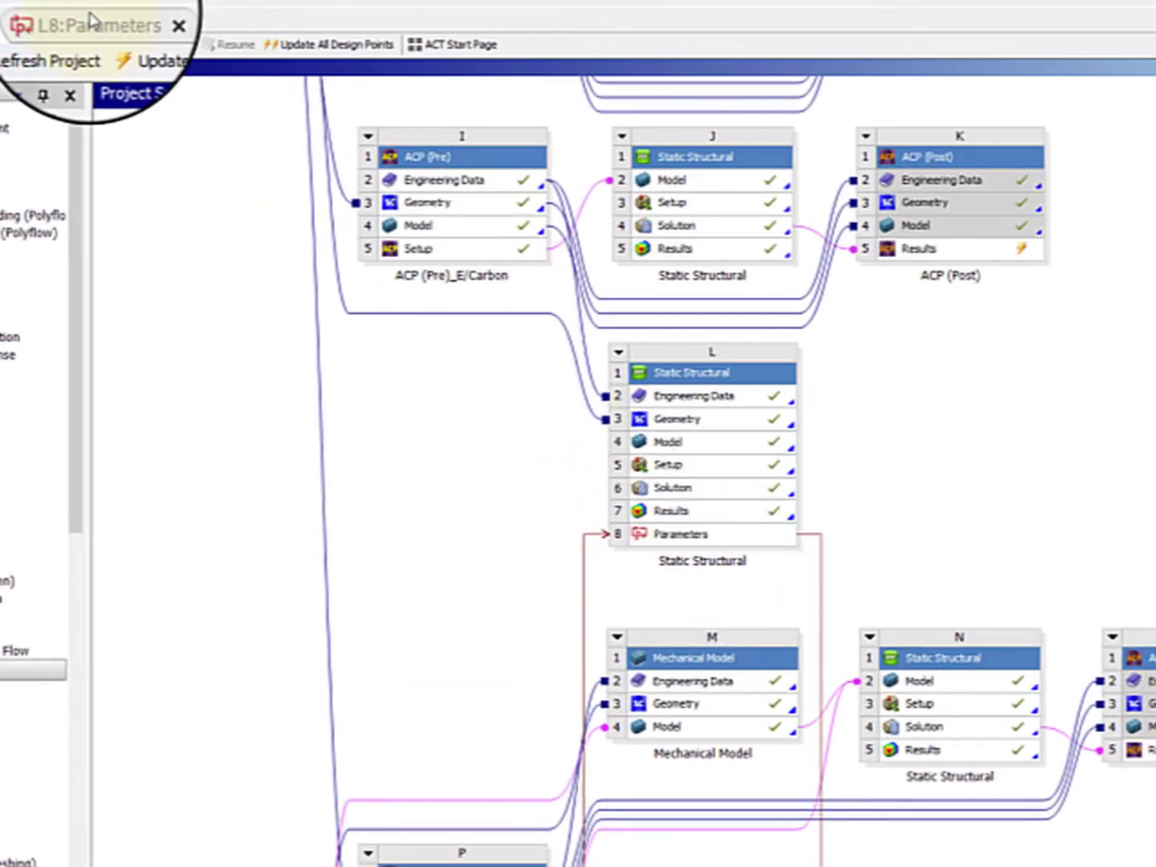
left_click(91, 21)
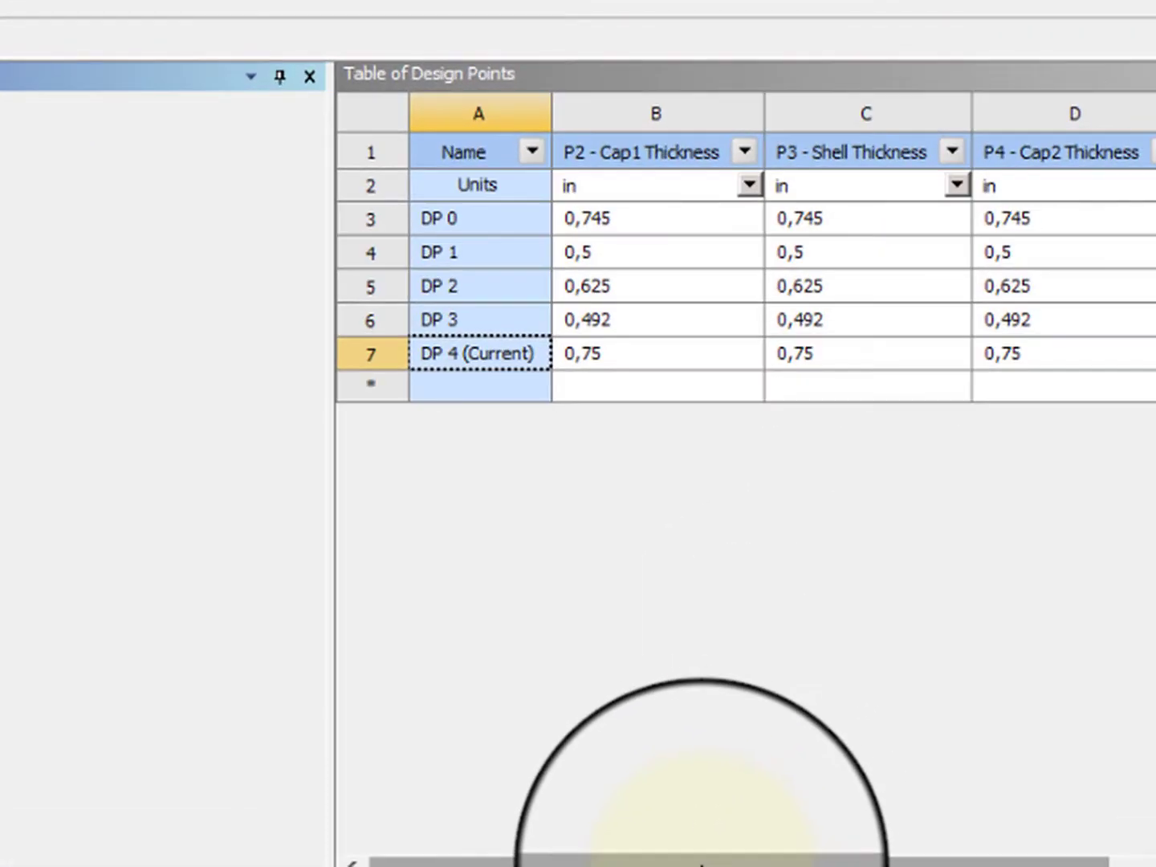
left_click_drag(1124, 542, 1155, 543)
left_click_drag(853, 863, 1155, 864)
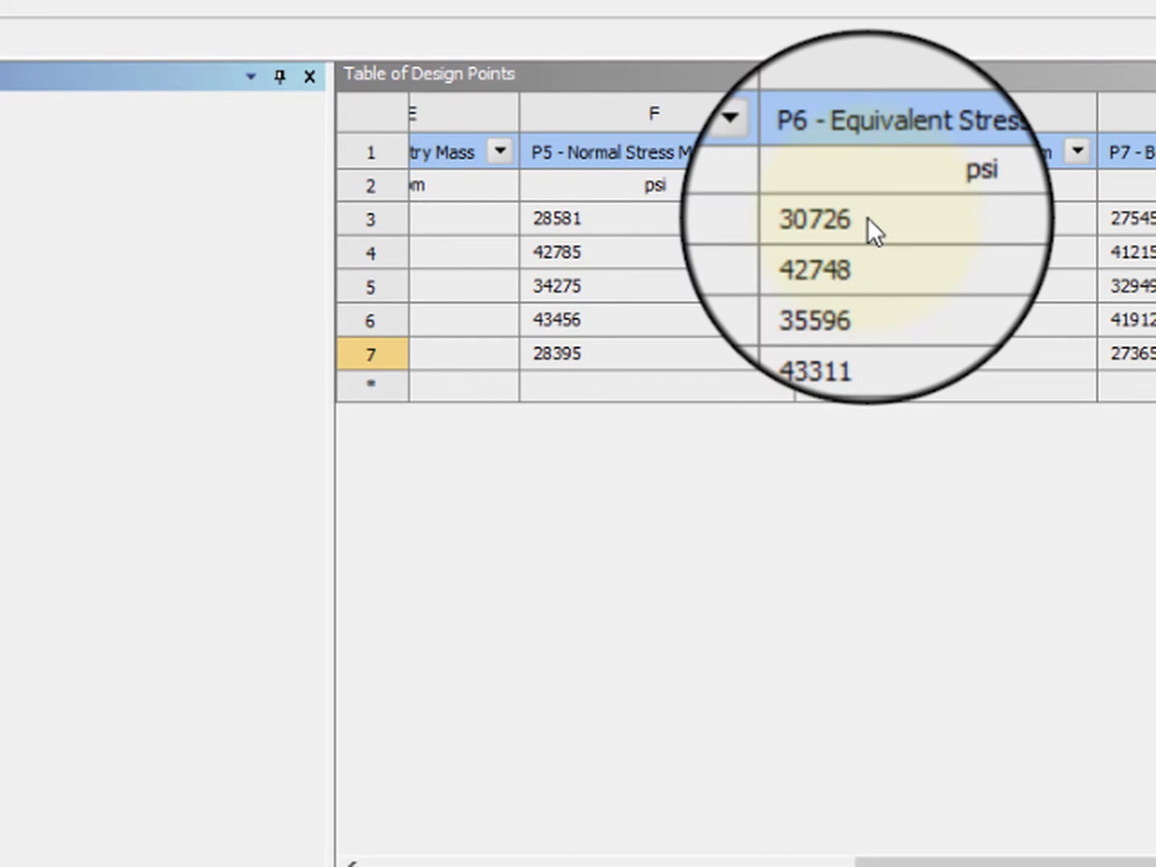
left_click_drag(1036, 864, 443, 864)
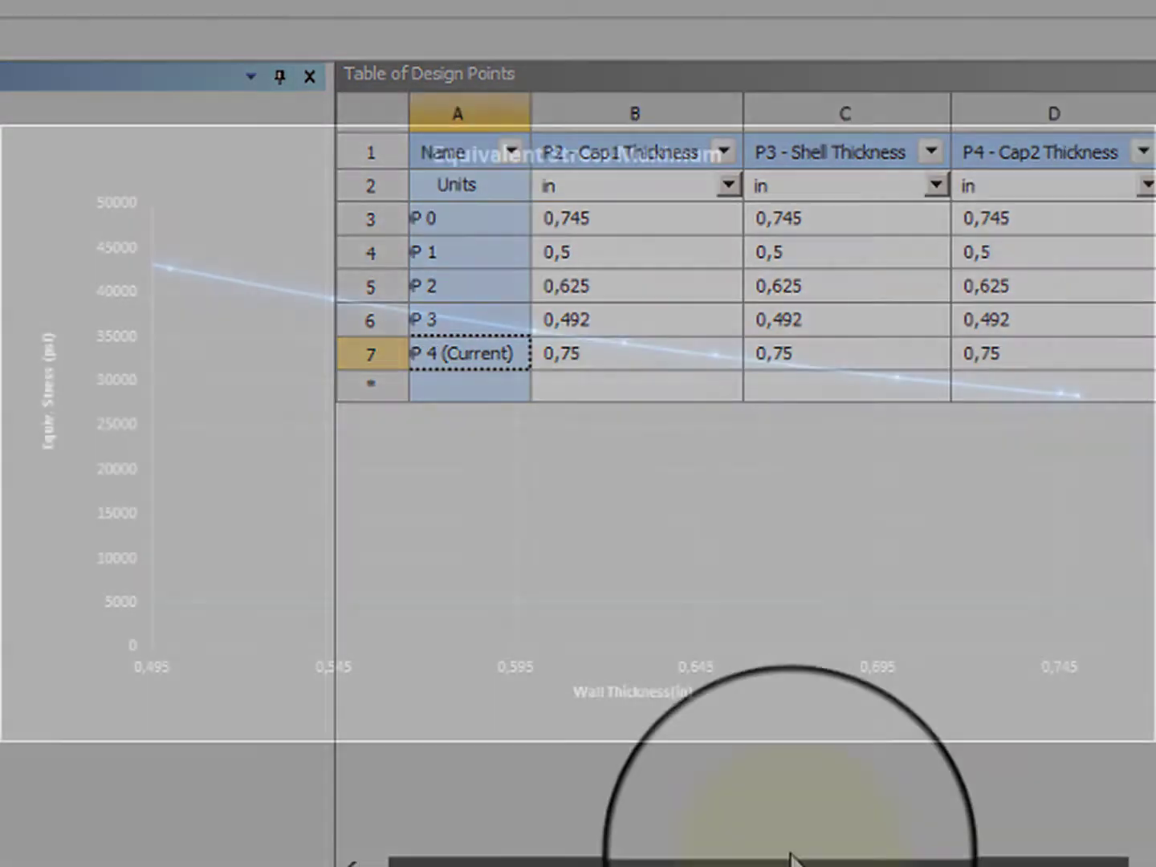
left_click_drag(787, 860, 1124, 860)
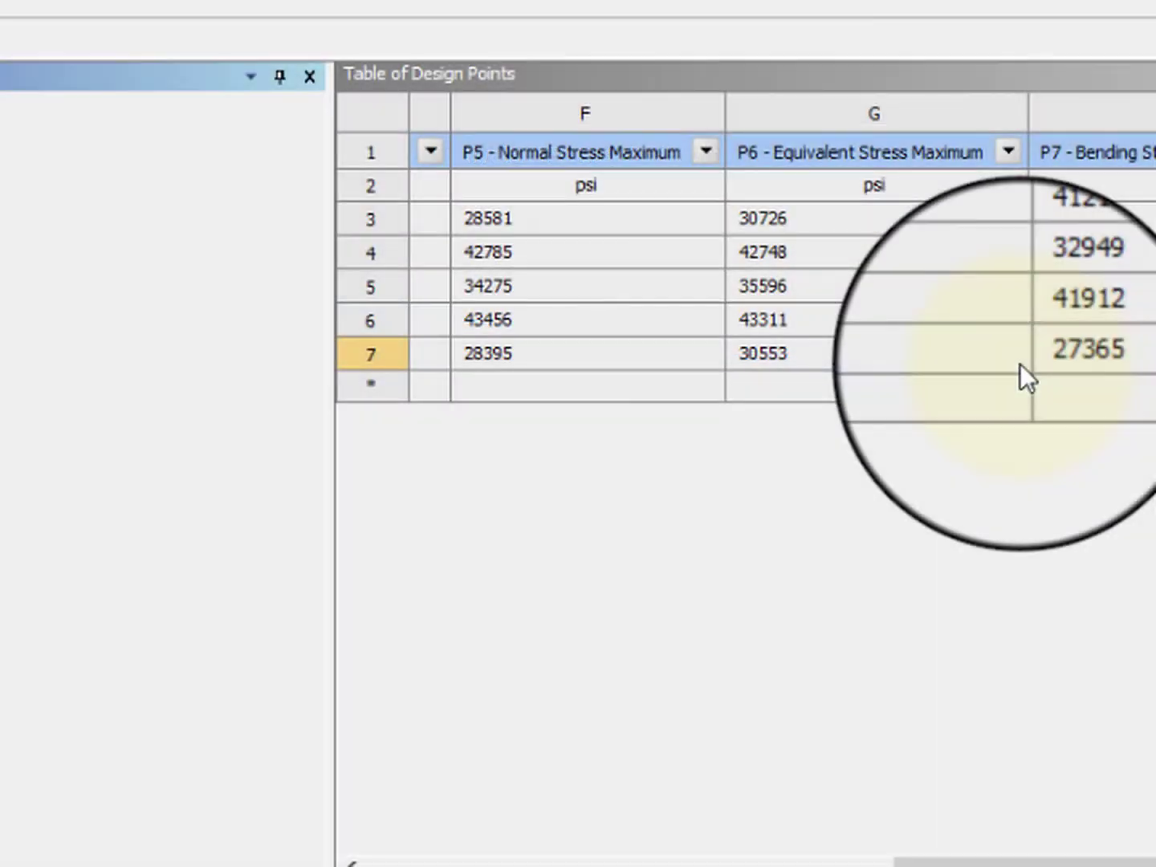
left_click(964, 862)
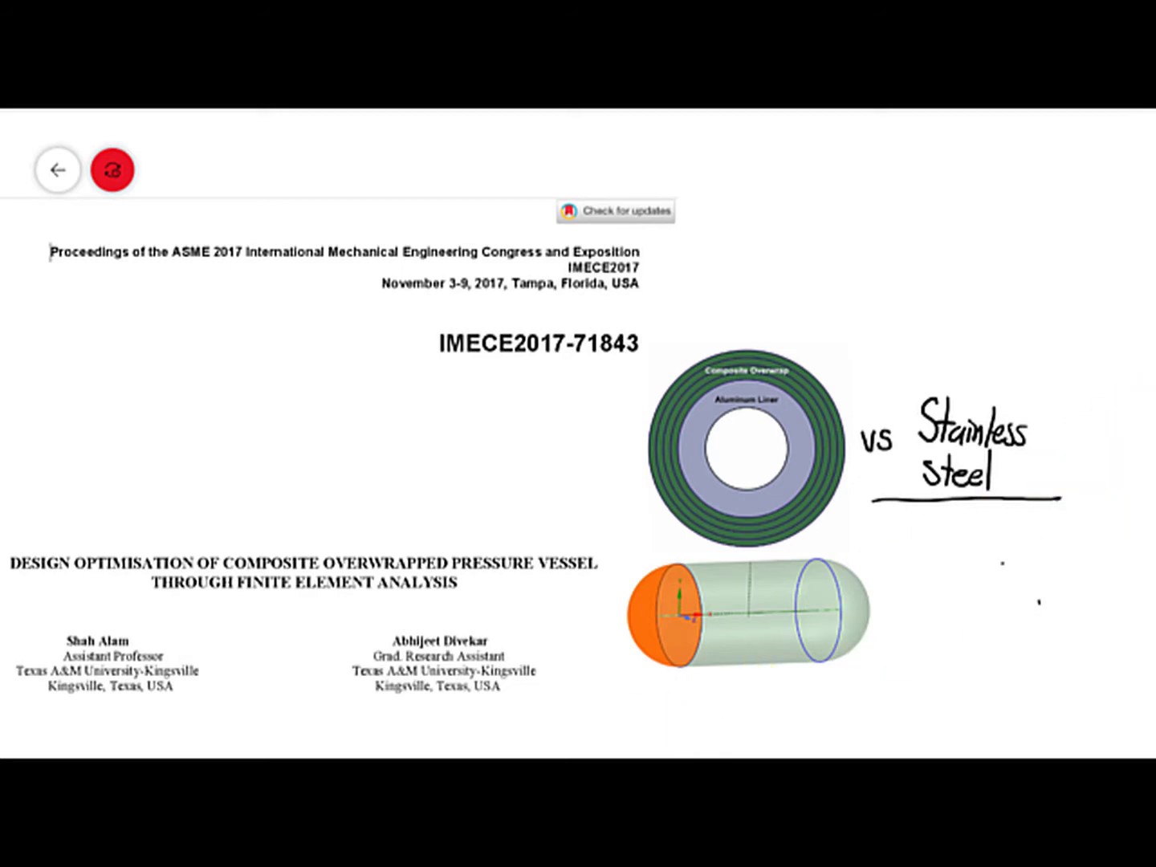
mouse_move(437, 755)
left_click(439, 726)
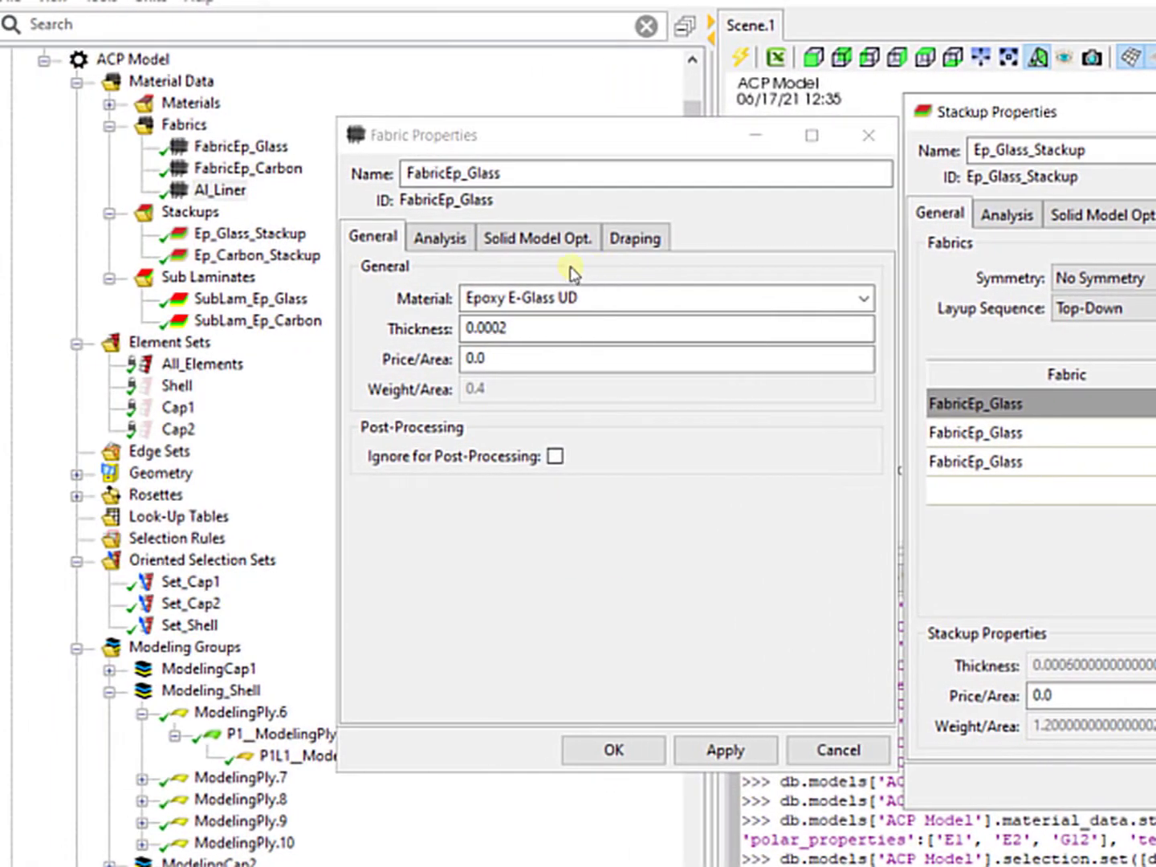
left_click(48, 192)
double_click(215, 192)
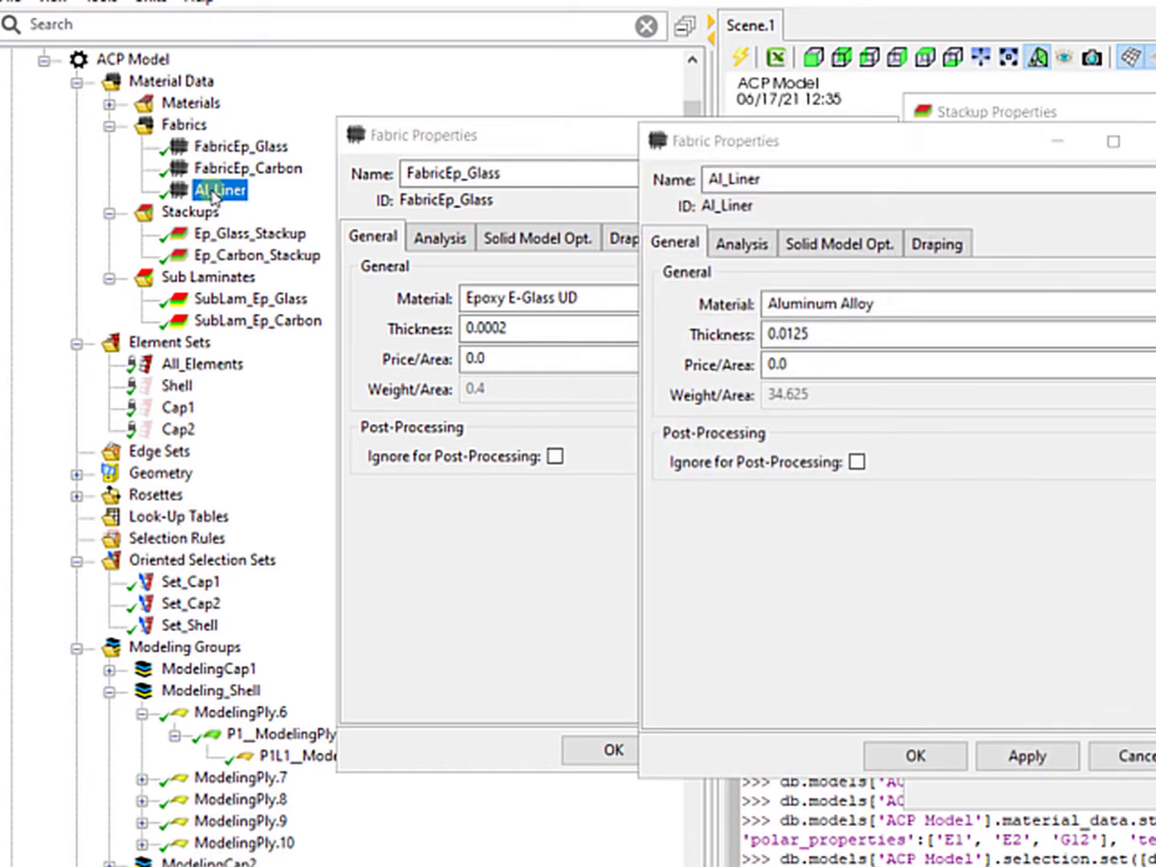
left_click(706, 153)
left_click_drag(707, 157, 498, 173)
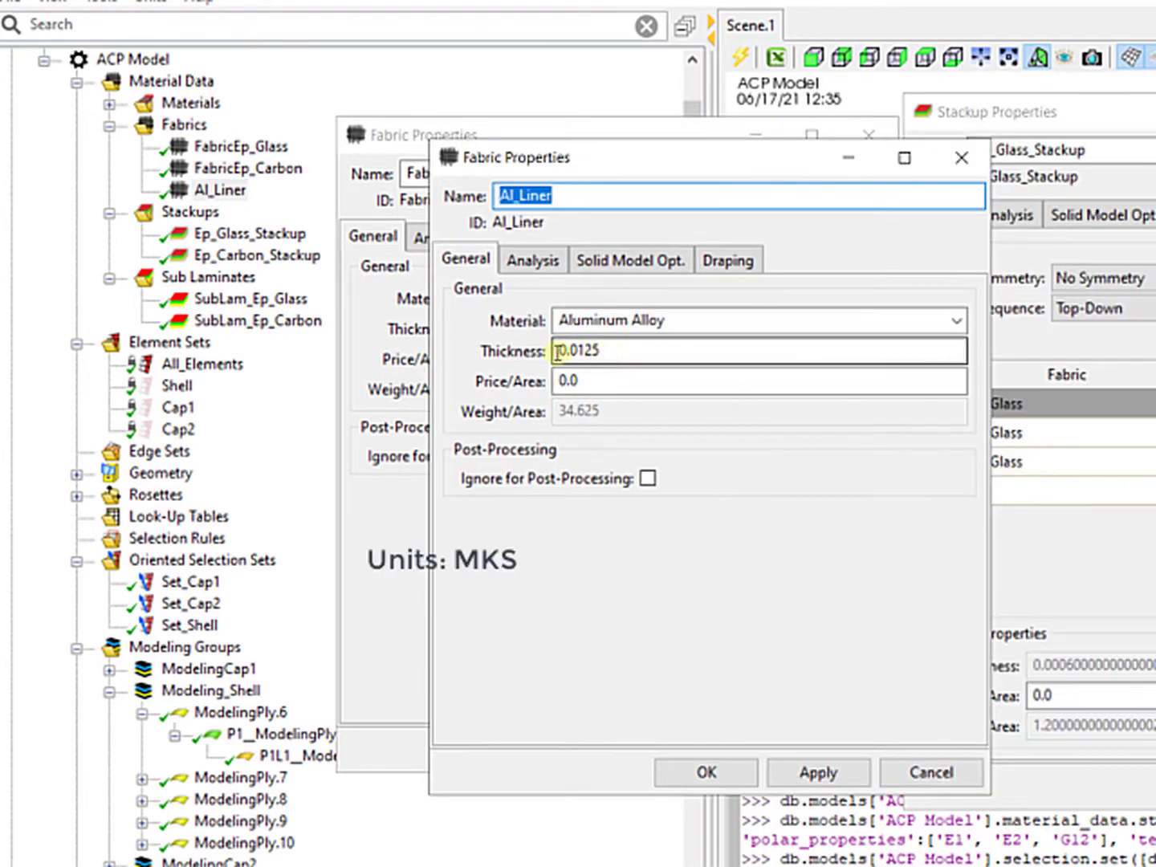
left_click(961, 157)
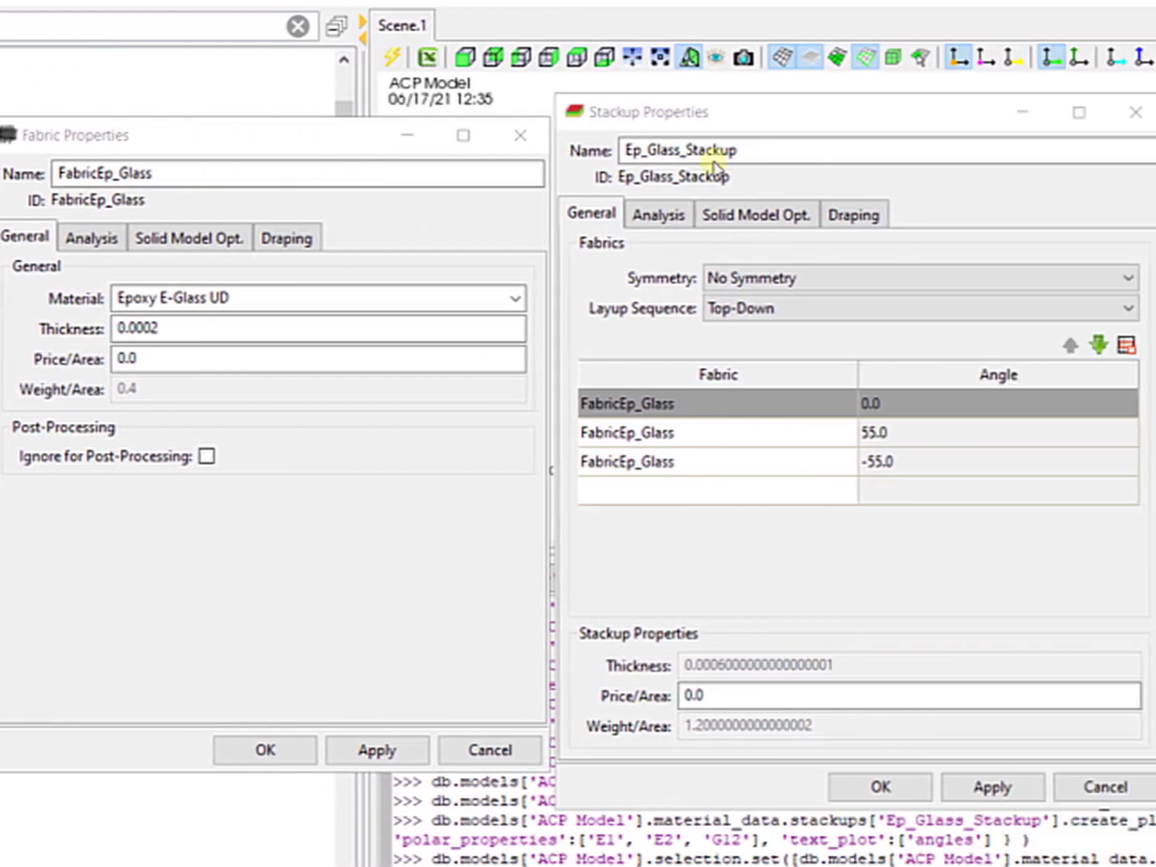
Step: View the Ep_Glass_Stackup layup and polar plots, then close the stackup and fabric properties
left_click(986, 111)
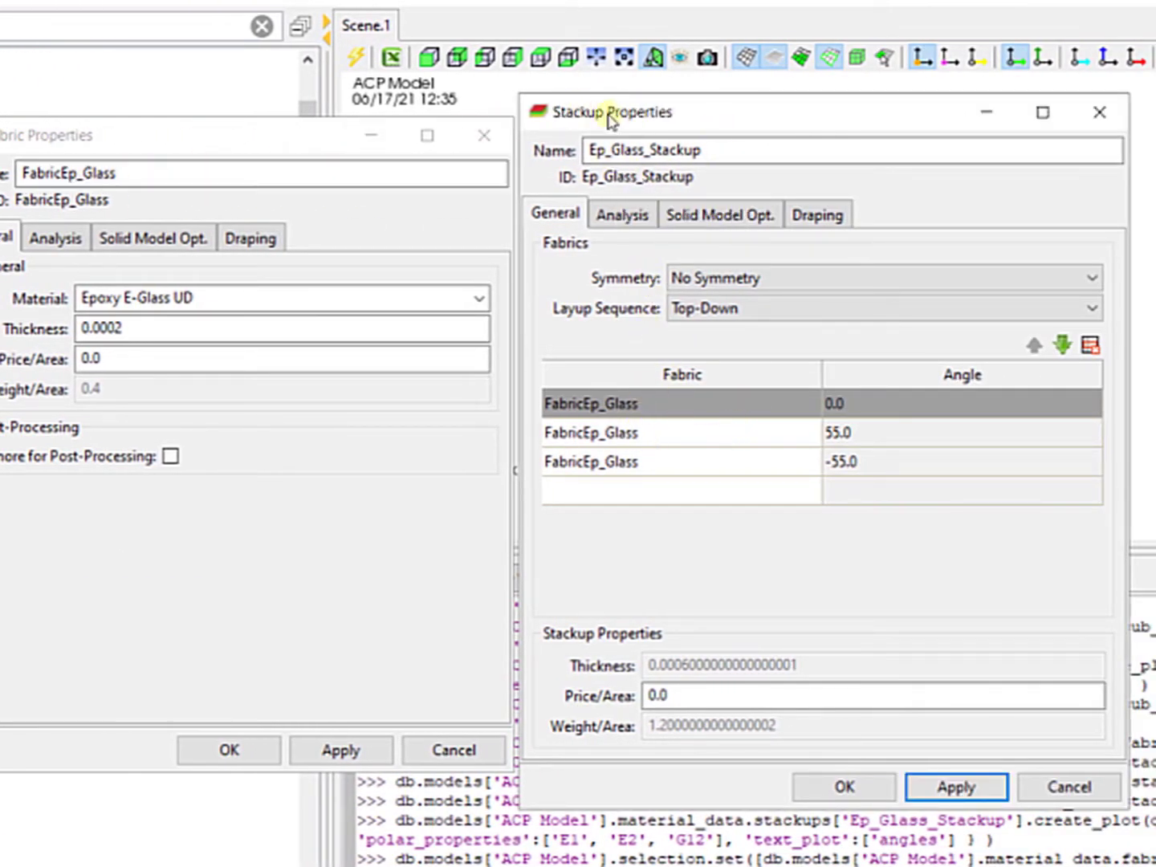
left_click(609, 216)
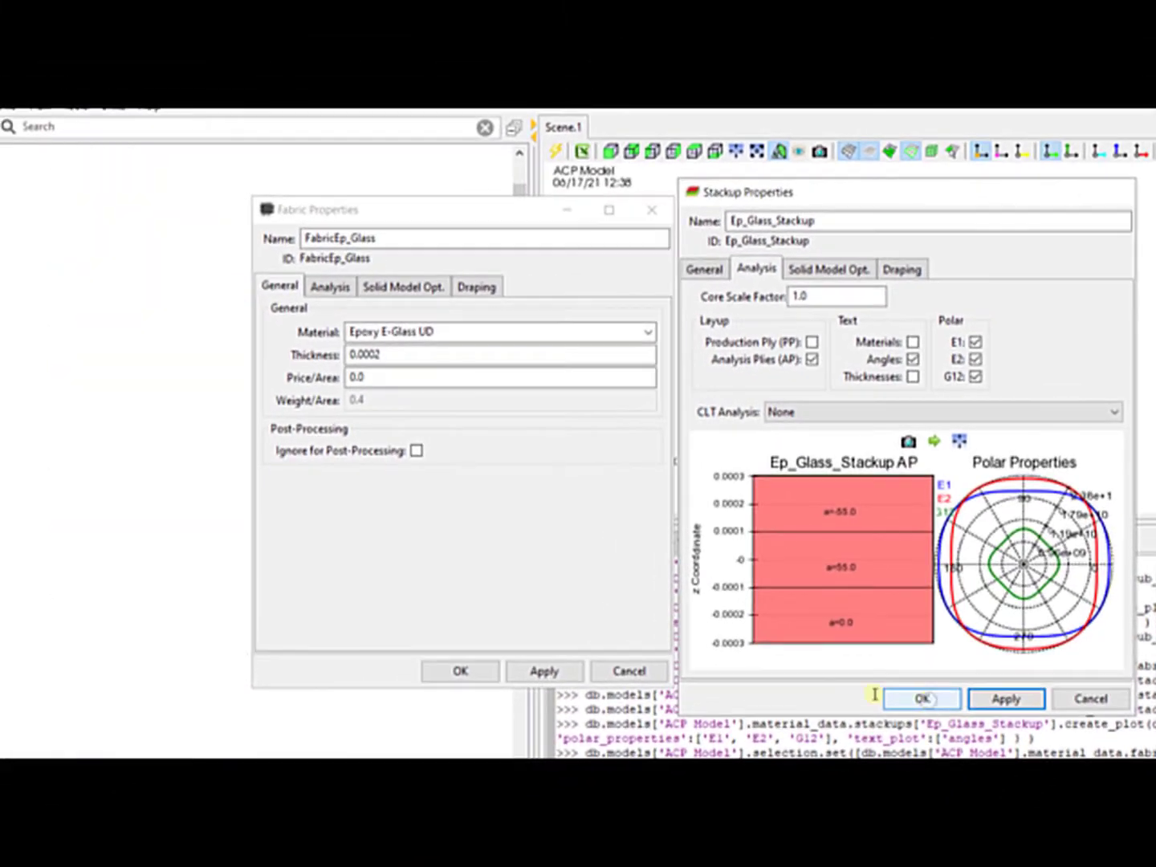
left_click(910, 713)
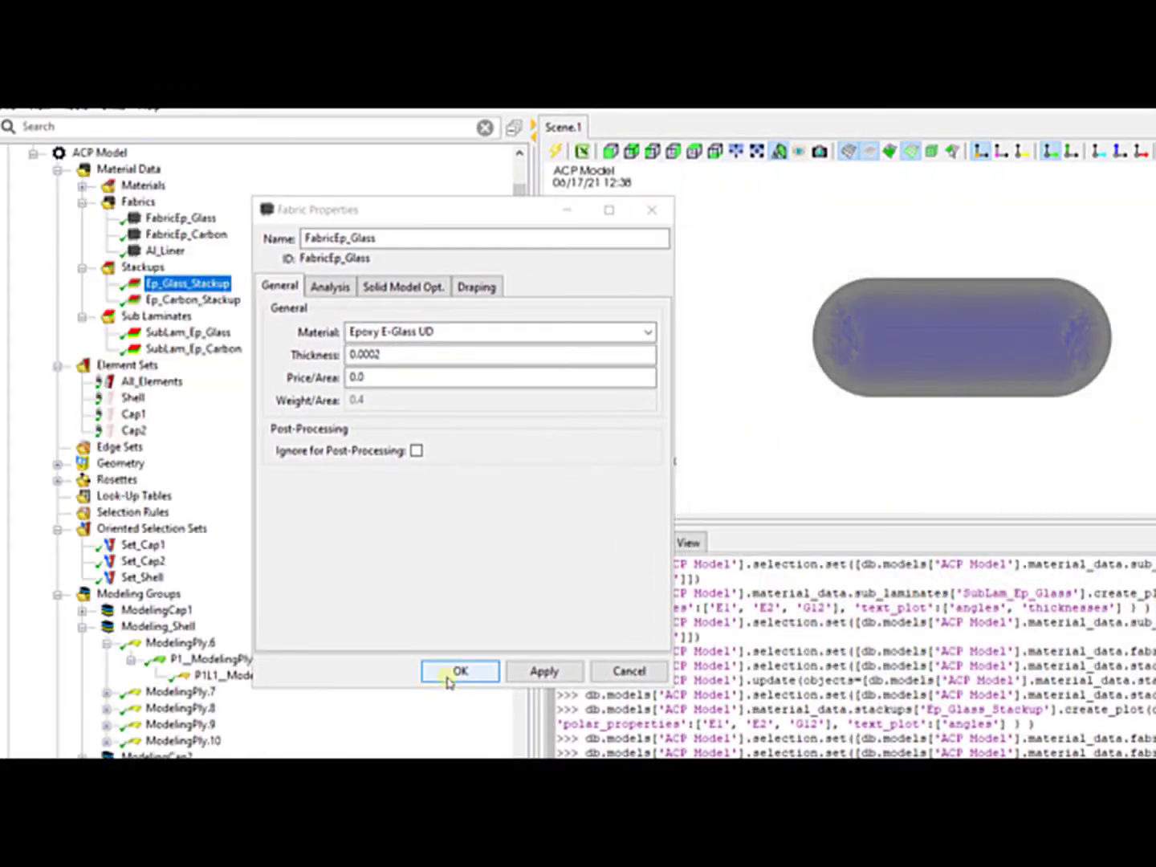
left_click(423, 684)
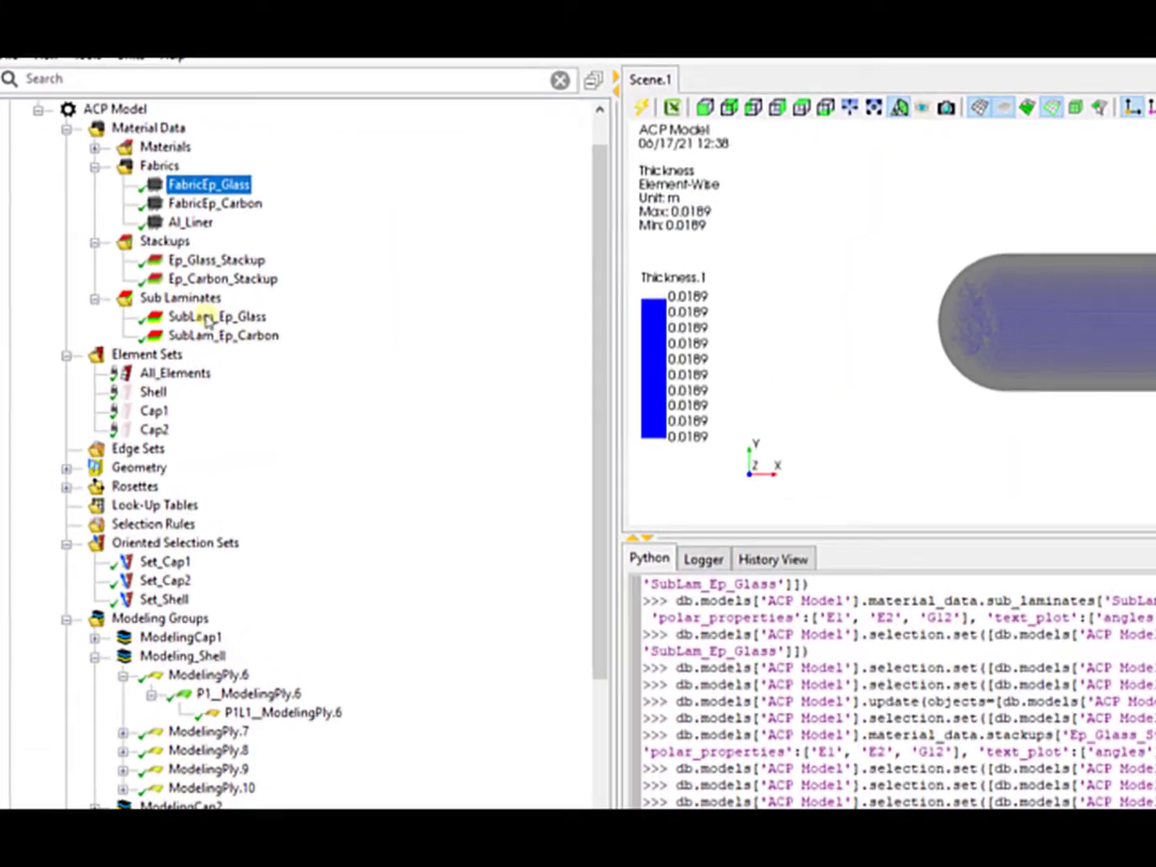
Step: Update and plot the eight-ply SubLam_Ep_Glass layup, leaving a 0.0189 m thickness shown
double_click(186, 332)
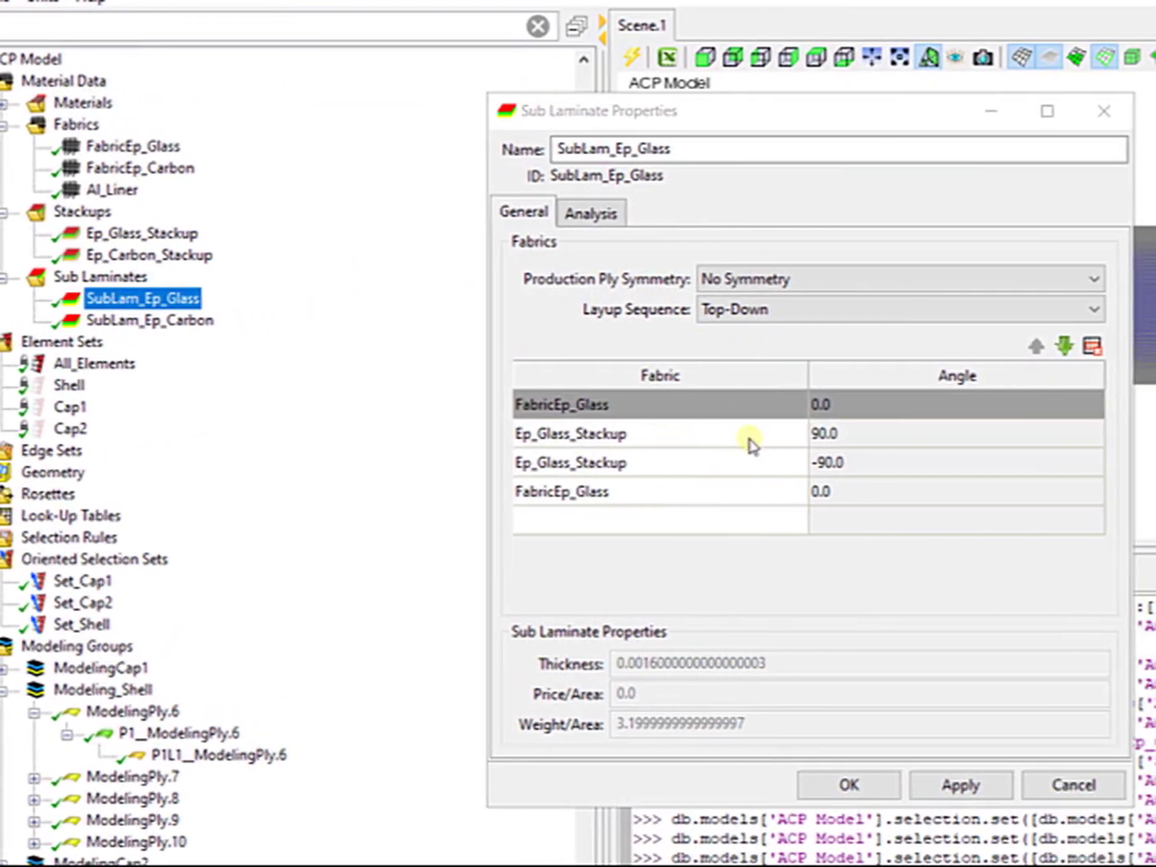
left_click(582, 213)
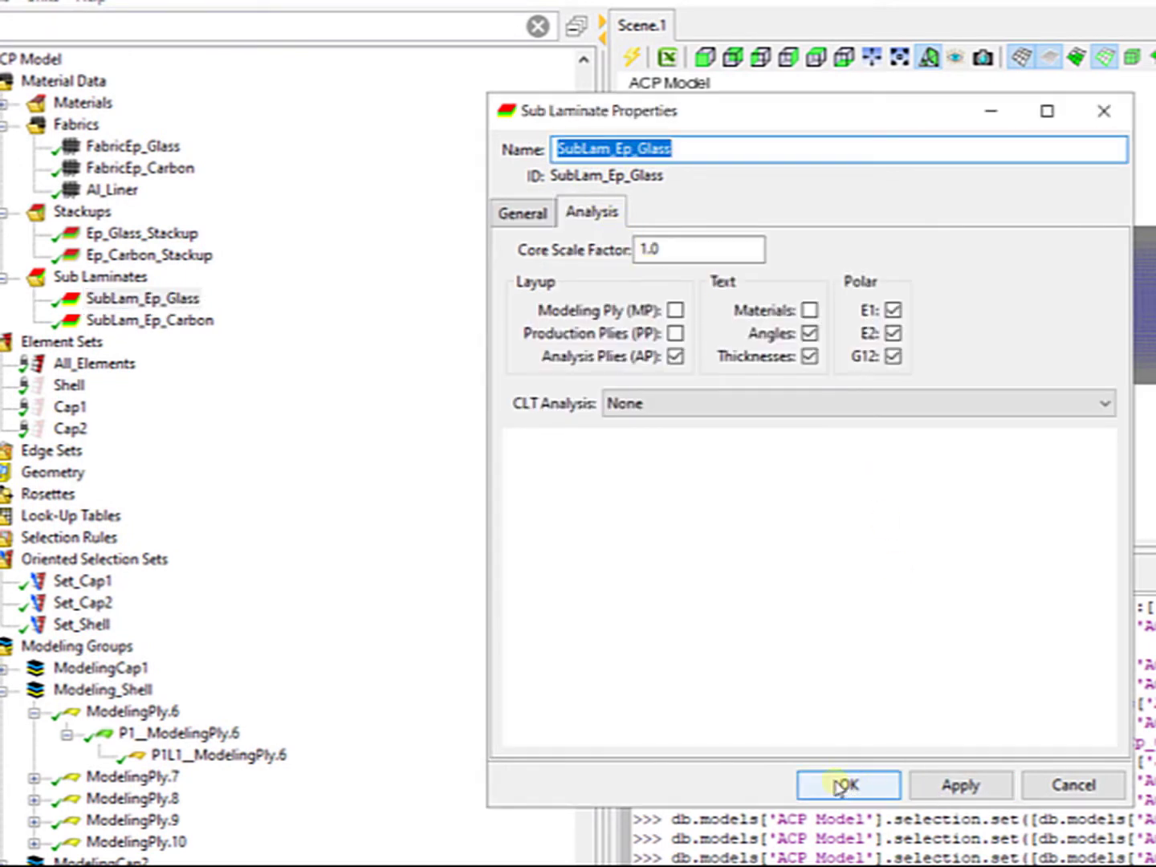
left_click(956, 784)
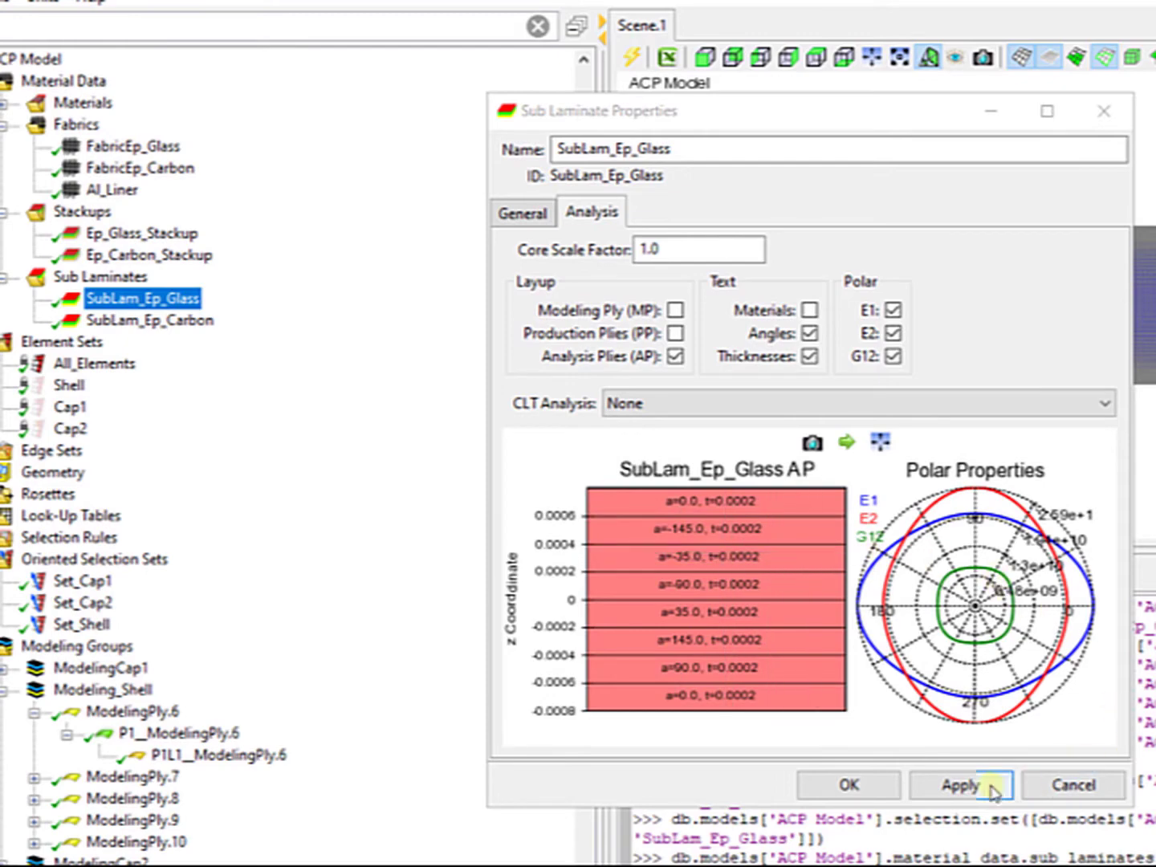
left_click(852, 784)
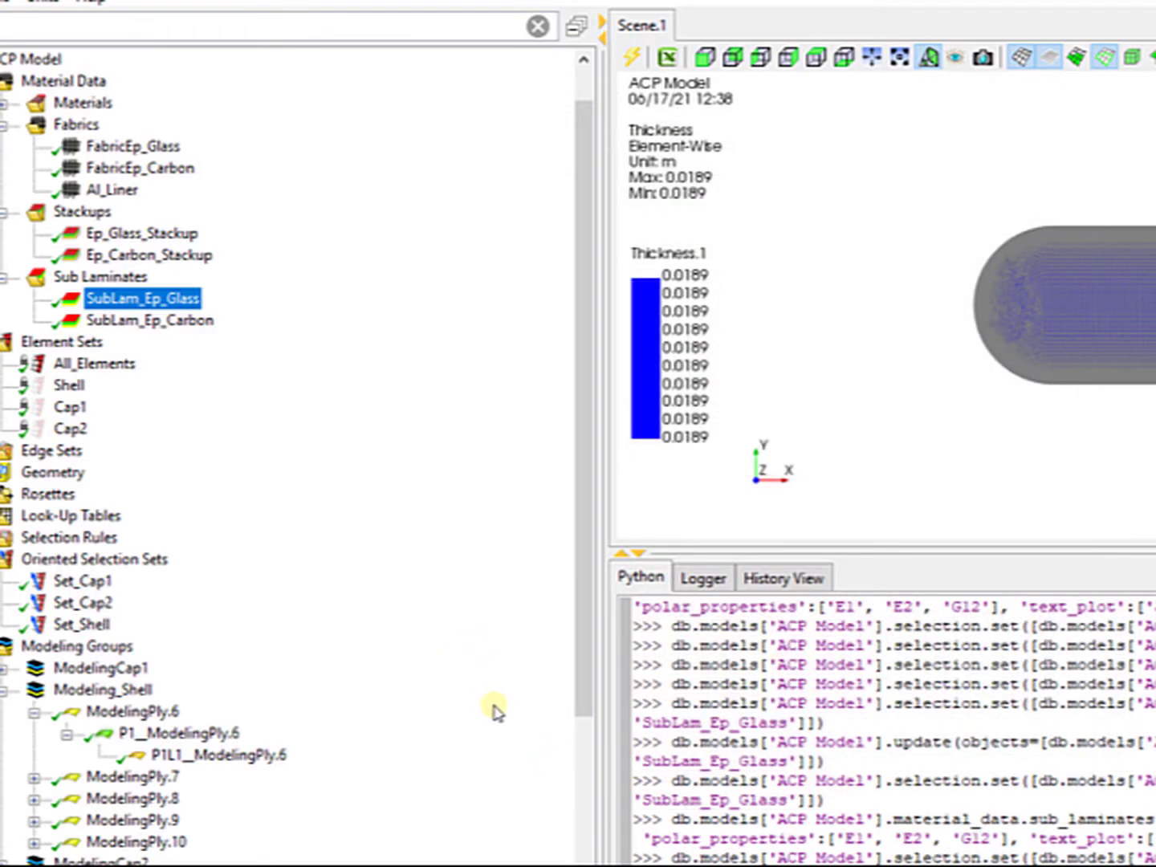
left_click(514, 866)
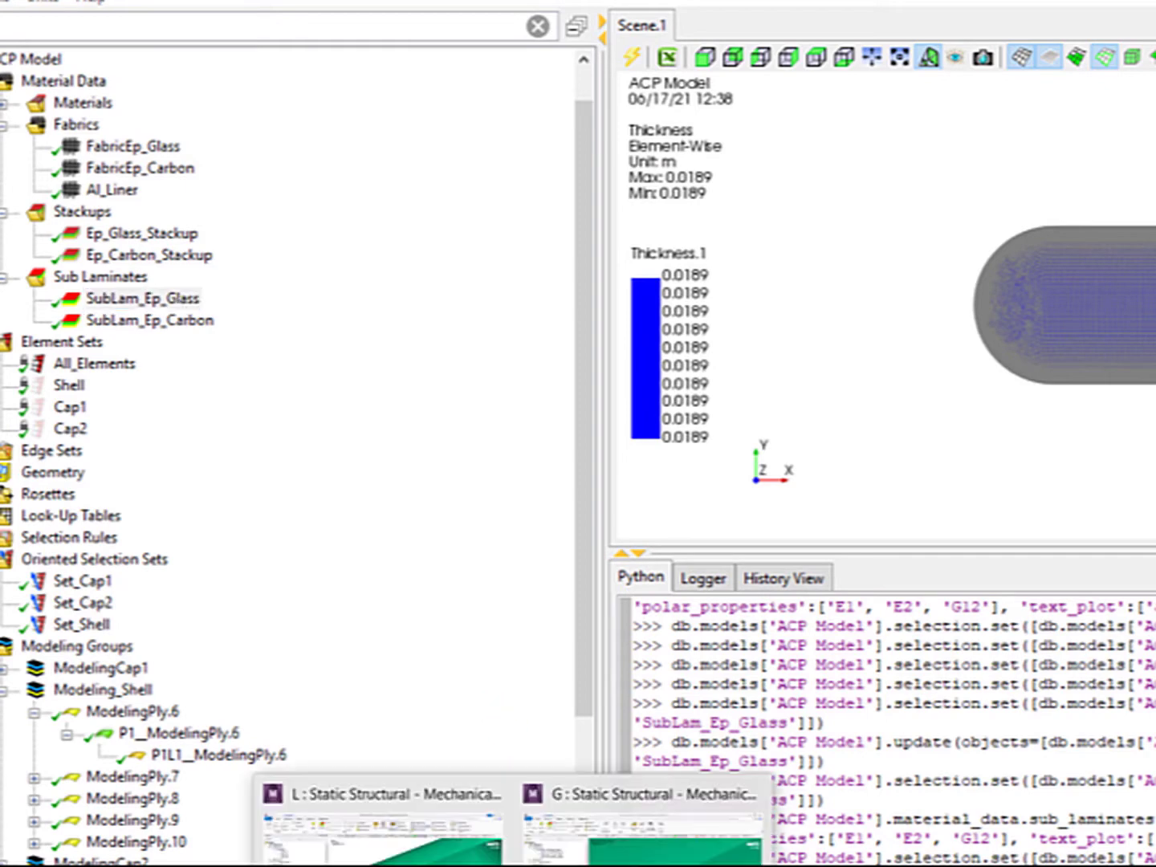
Step: Inspect the imported P1L1_ModelingPly.1, a 0,49213 in Aluminum Alloy liner, in G Static Structural
left_click(604, 845)
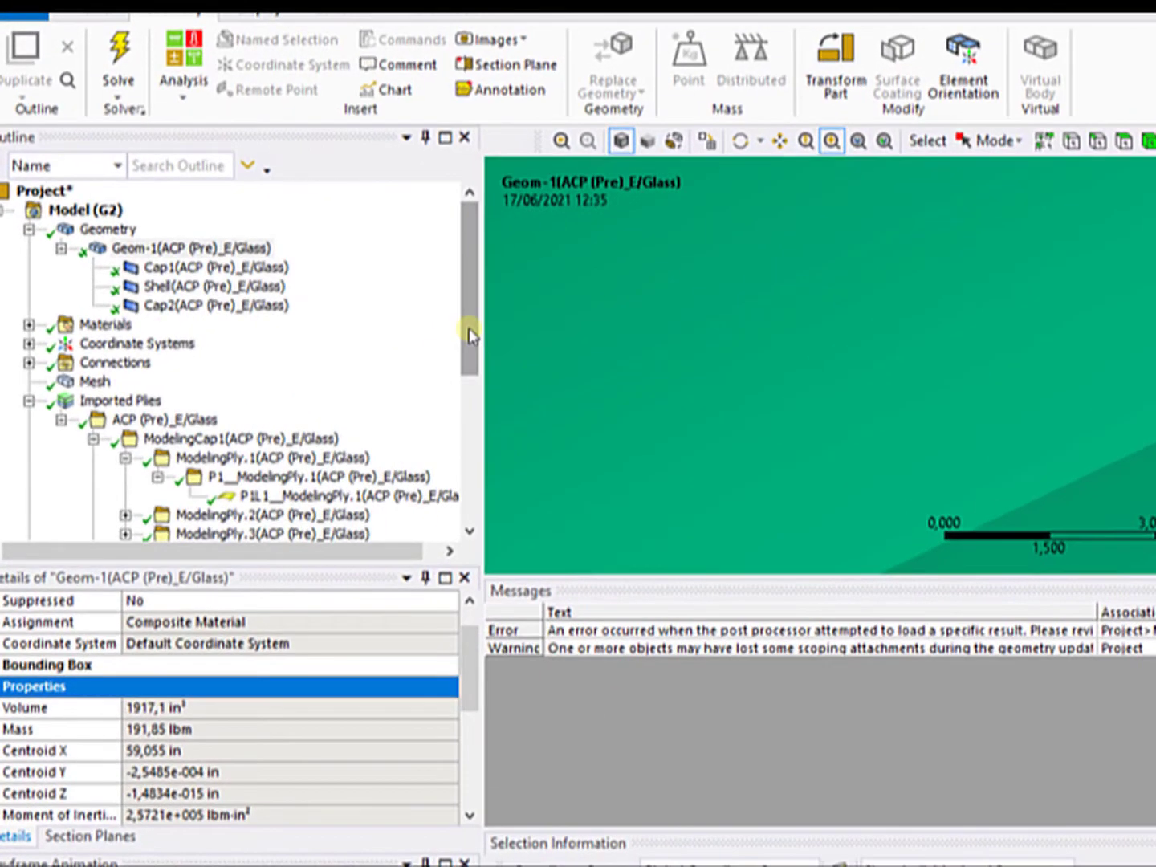
scroll(343, 409, "down", 3)
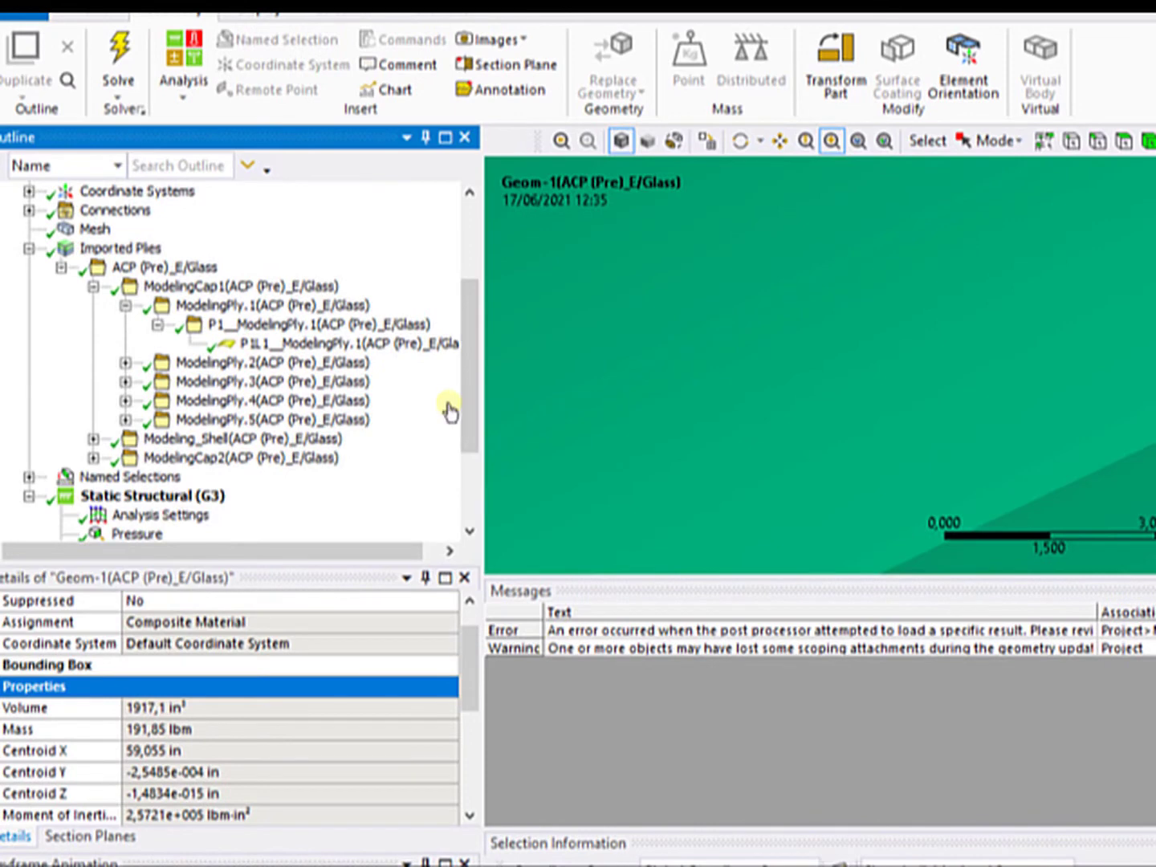
left_click(368, 344)
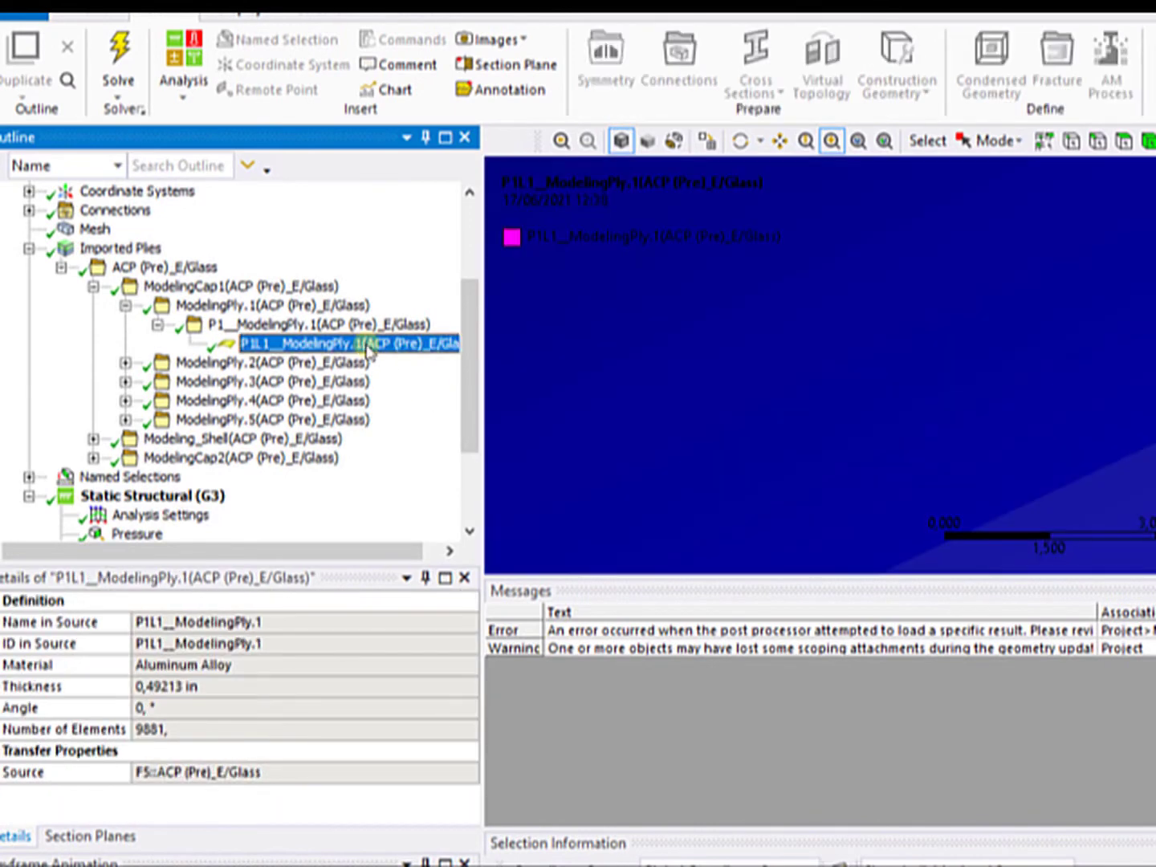
left_click(858, 141)
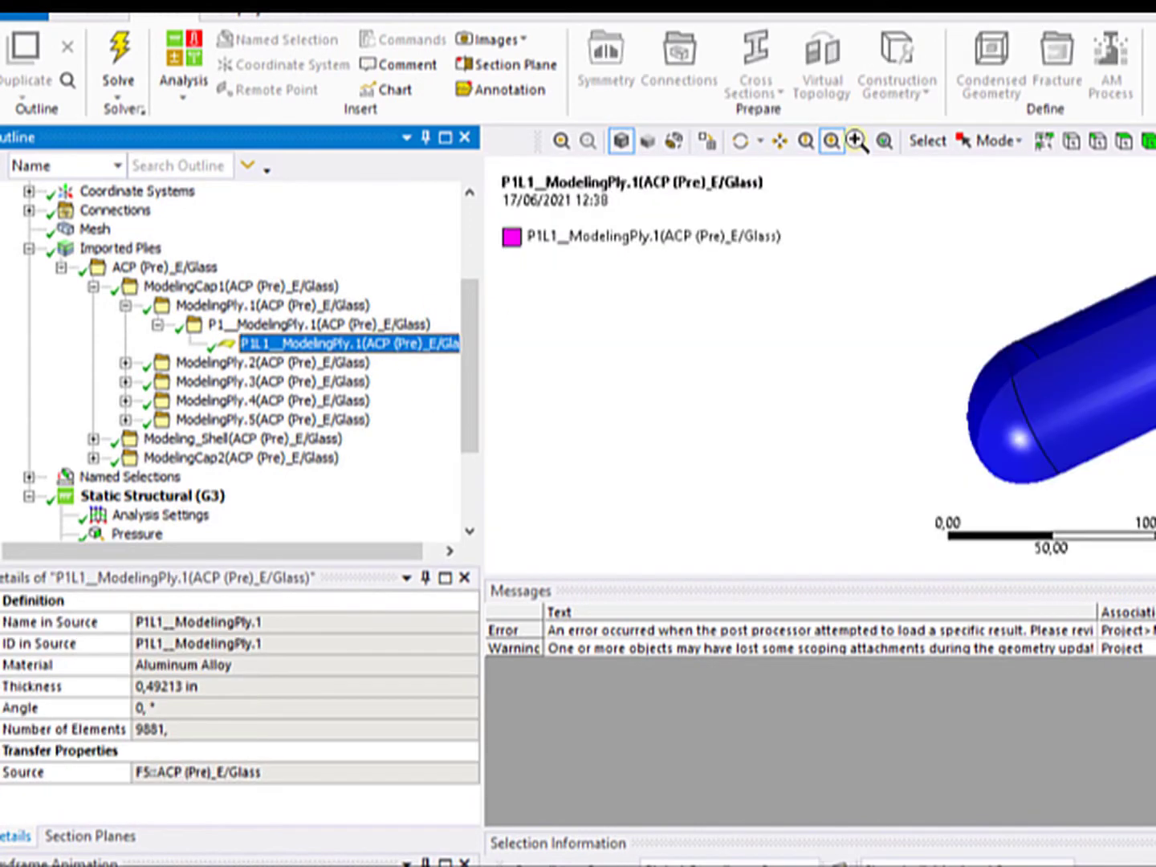
left_click(395, 341)
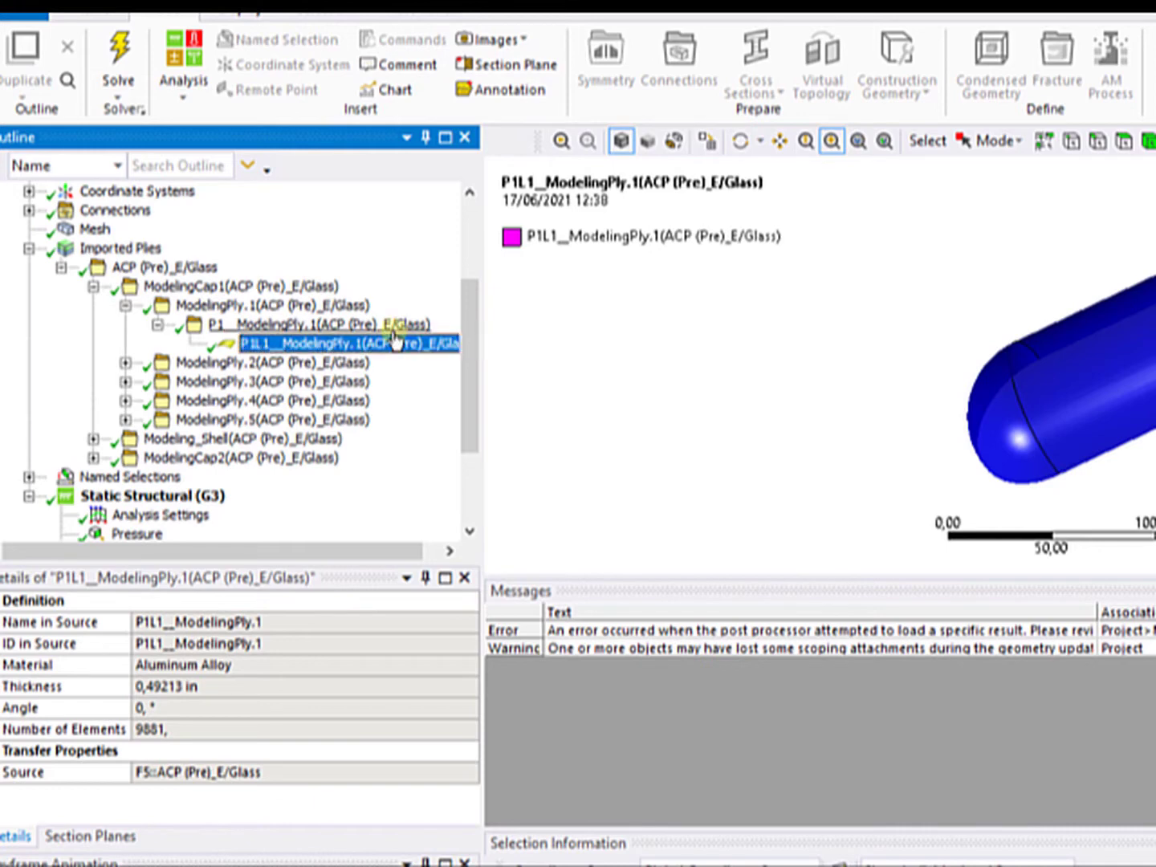
left_click(61, 268)
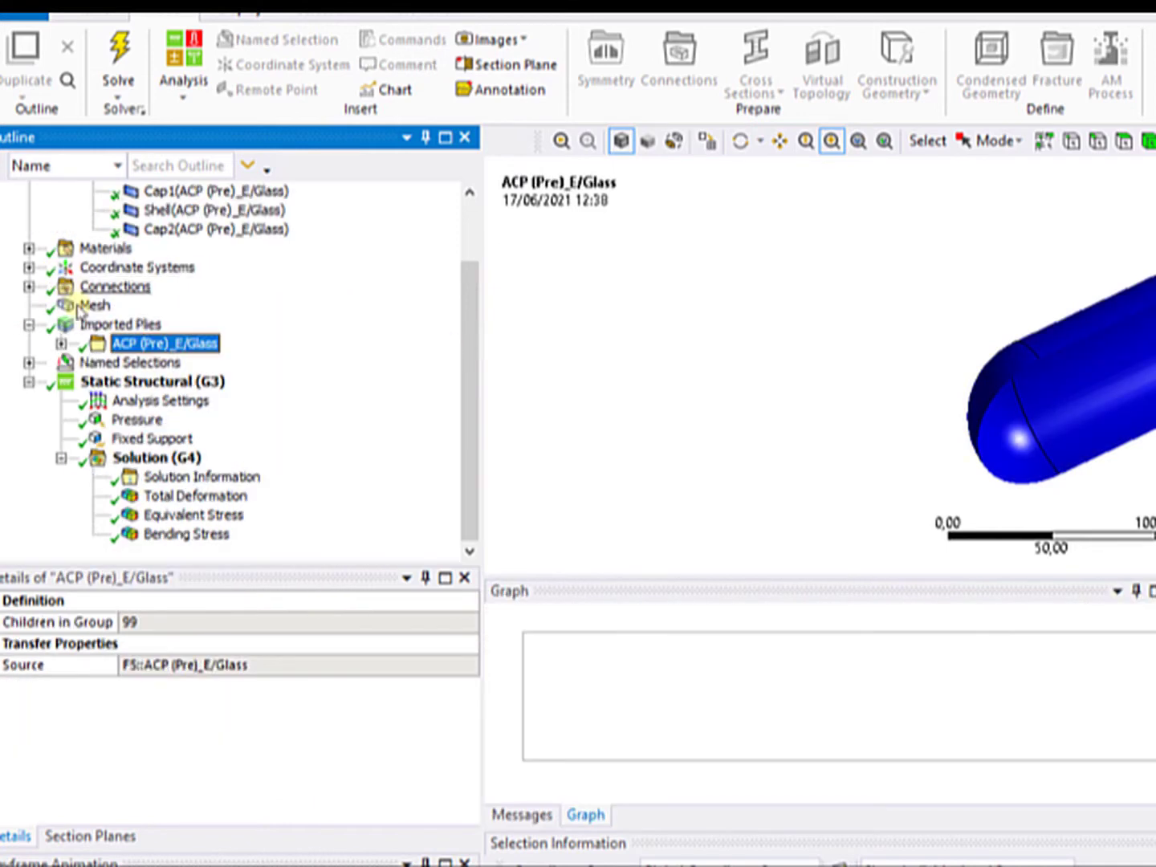
Step: Check the Pressure and Fixed Support, then show Equivalent Stress peaking at 44801 psi
left_click(152, 423)
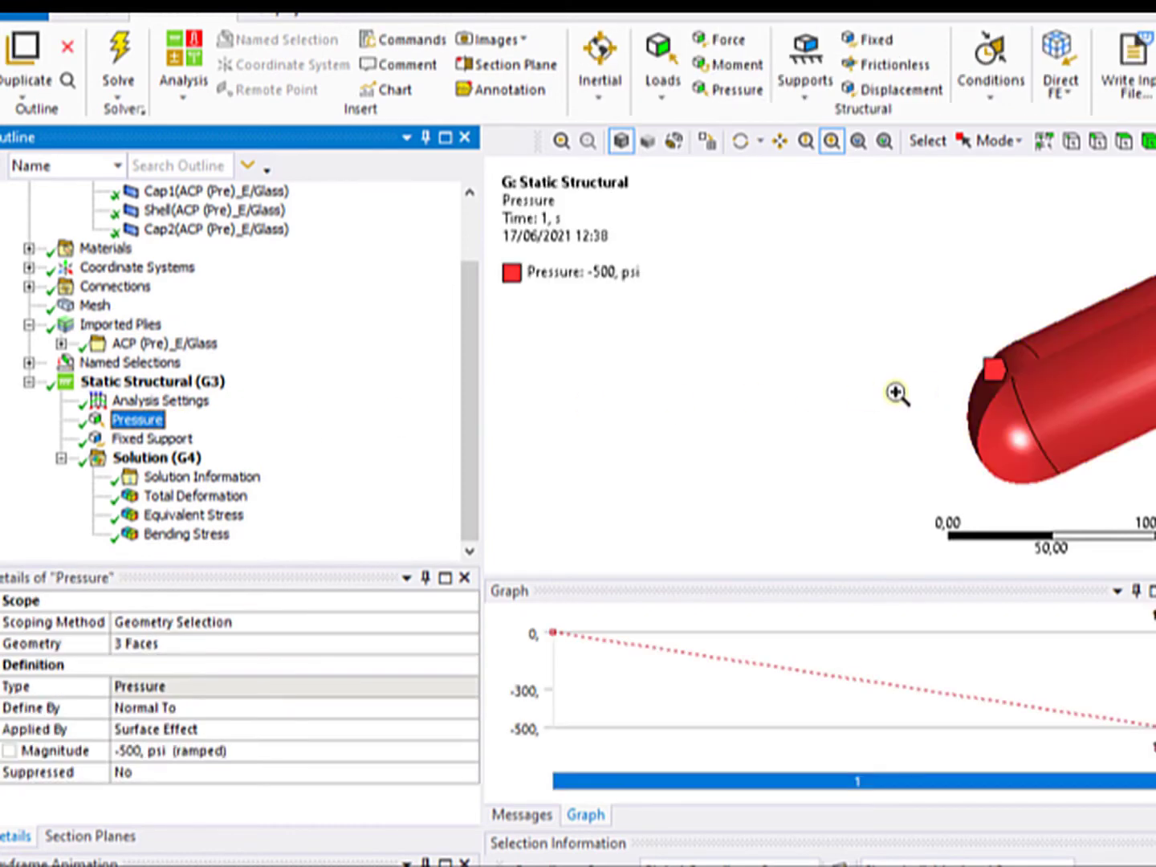
left_click(172, 440)
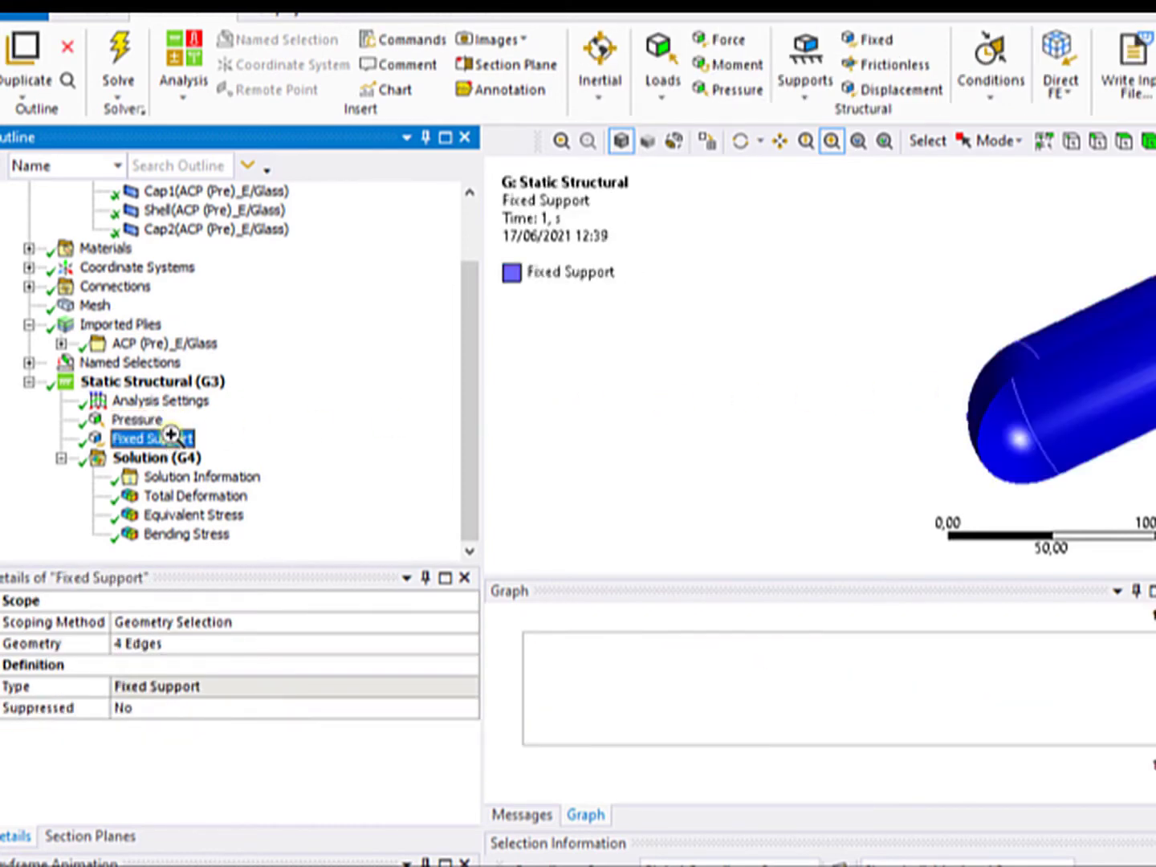
left_click(190, 515)
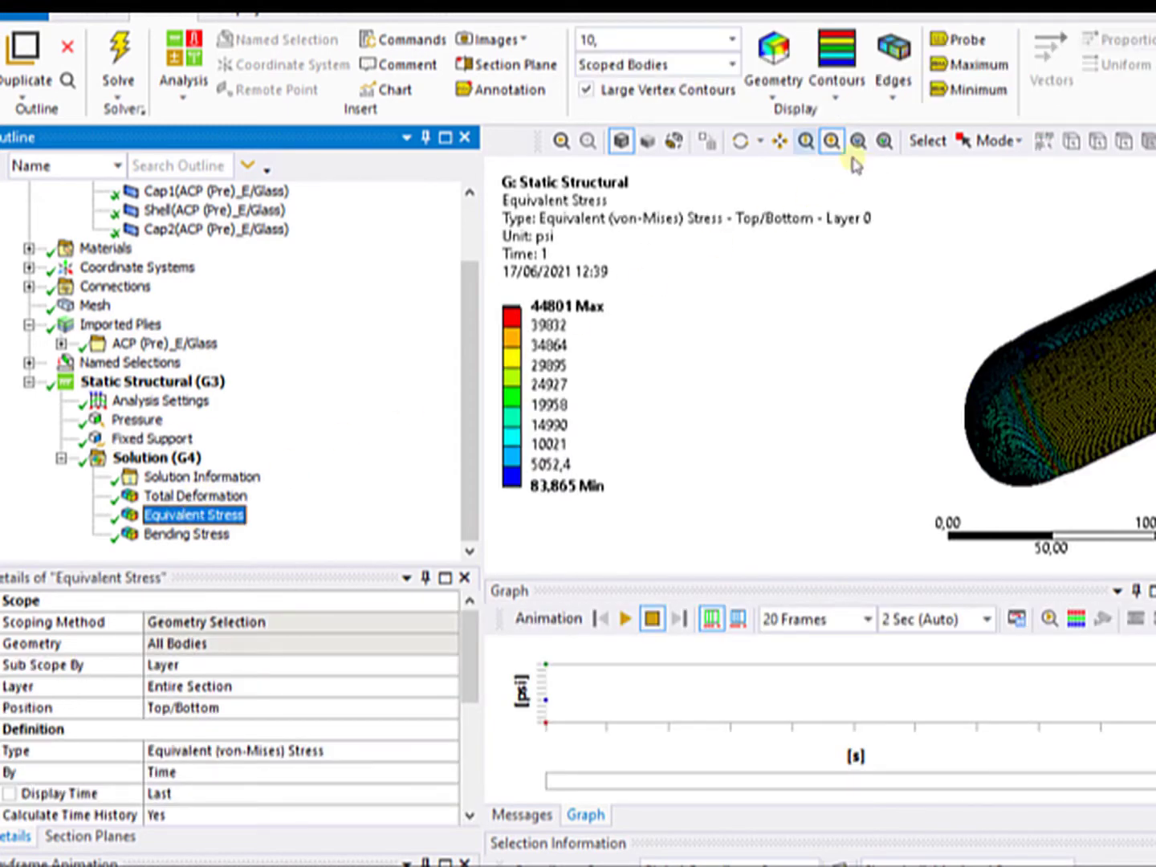
Step: Zoom the Equivalent Stress plot onto the vessel's cap-to-shell junction
scroll(1044, 369, "up", 5)
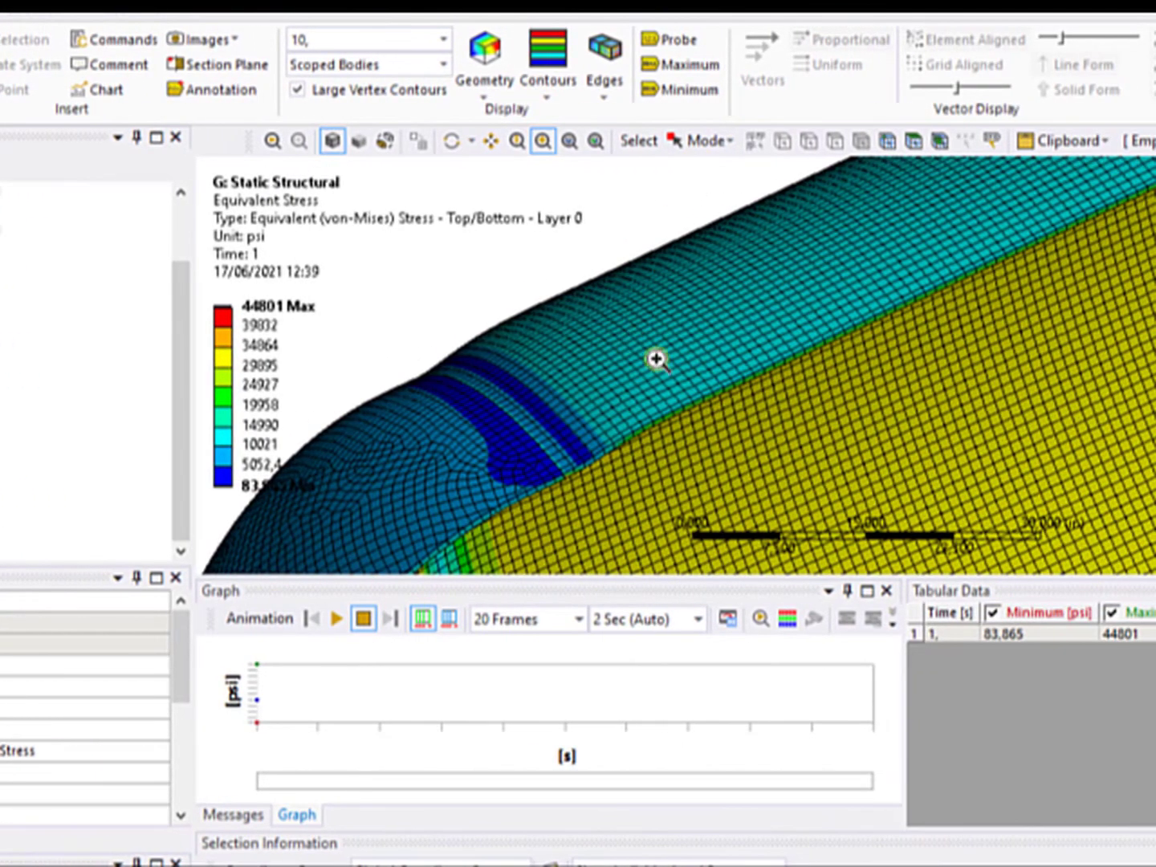
left_click_drag(866, 359, 1042, 443)
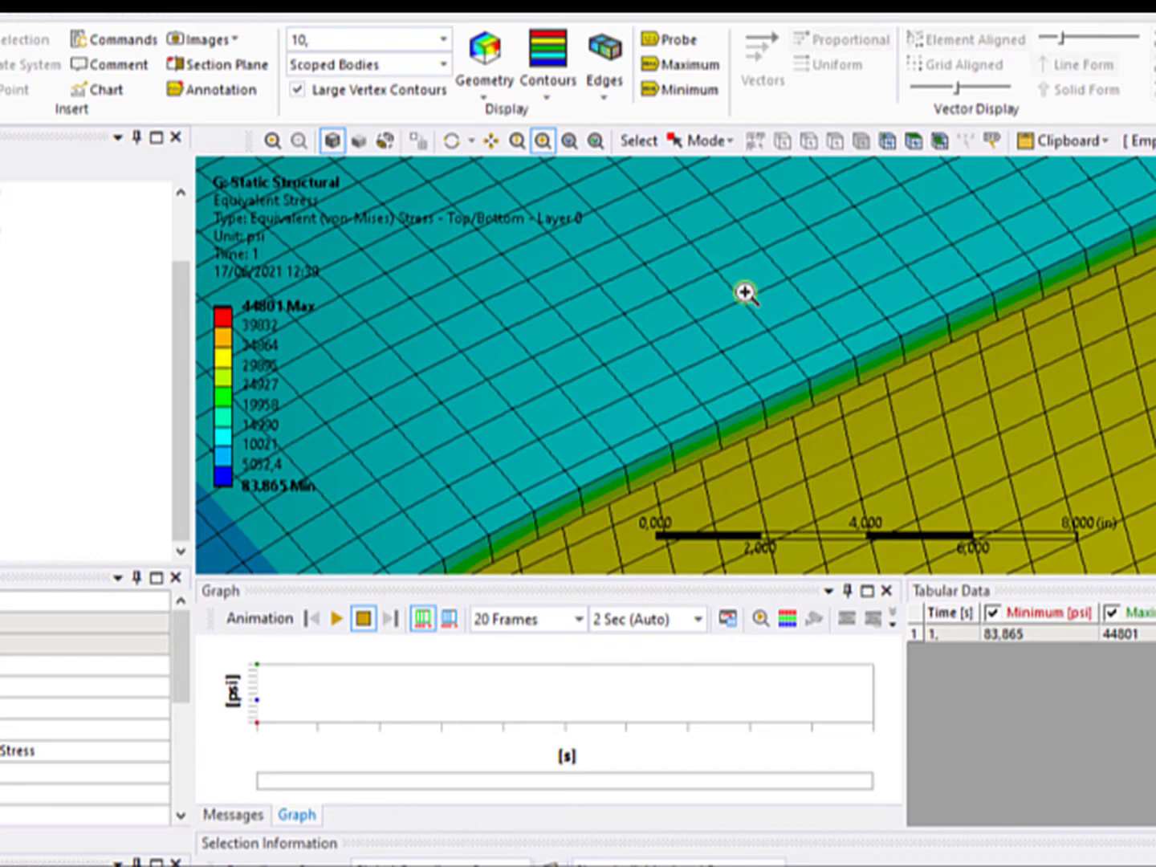
left_click_drag(173, 305, 159, 218)
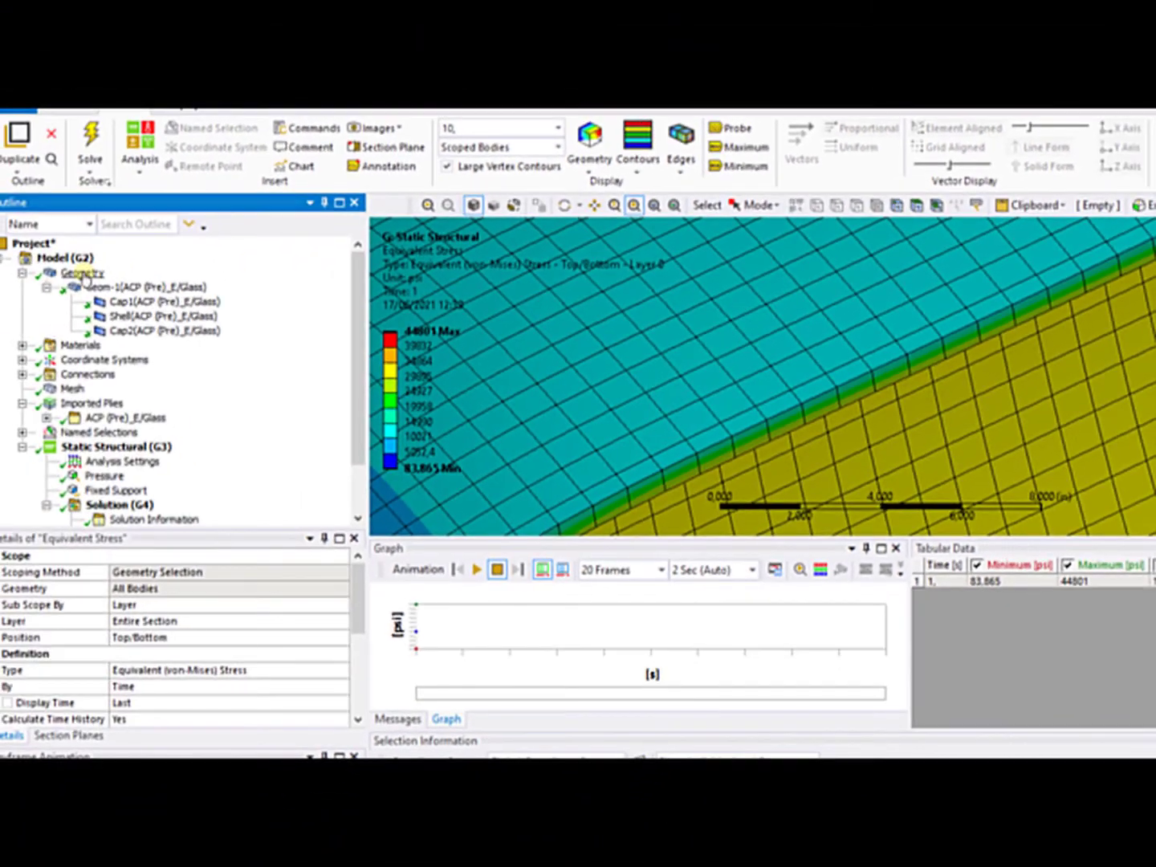
left_click(84, 275)
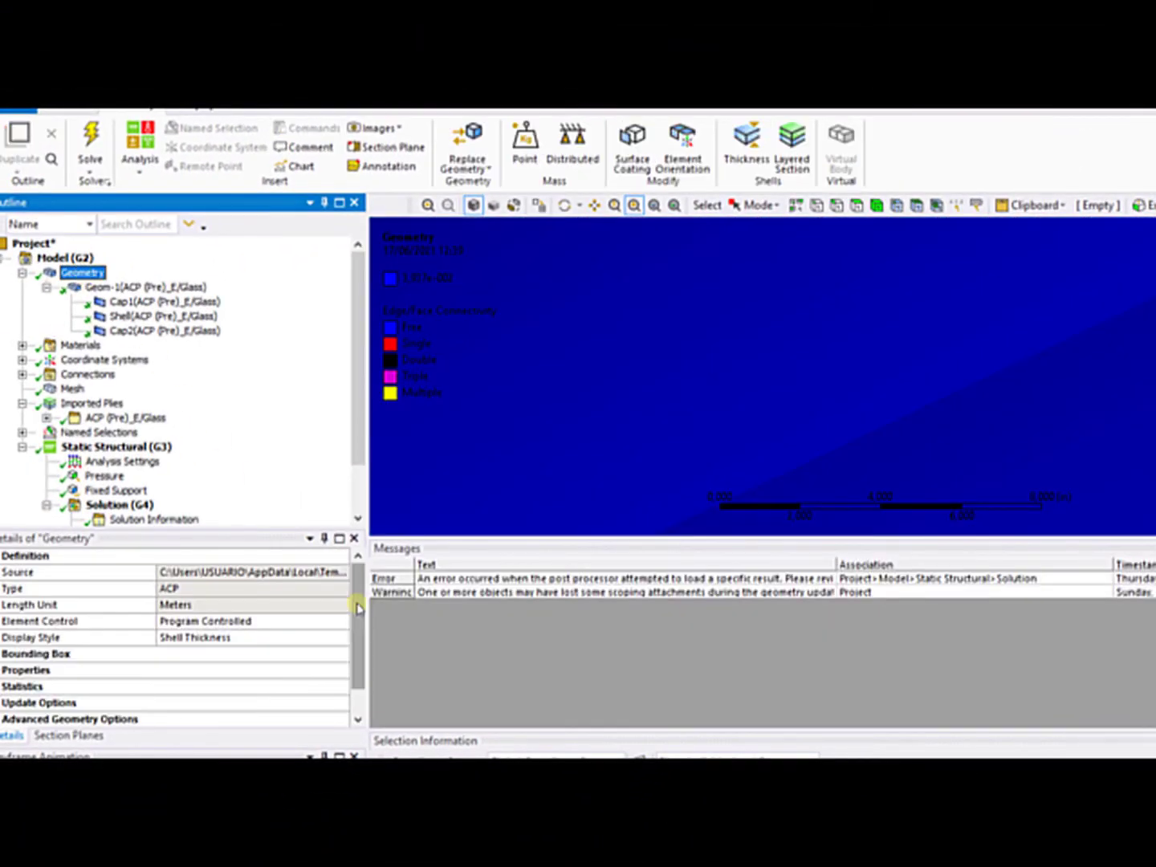
Step: Check the Geom-1 geometry's 1917.1 in³ volume and 191.85 lbm mass, then switch to L: Static Structural
left_click_drag(359, 610, 359, 629)
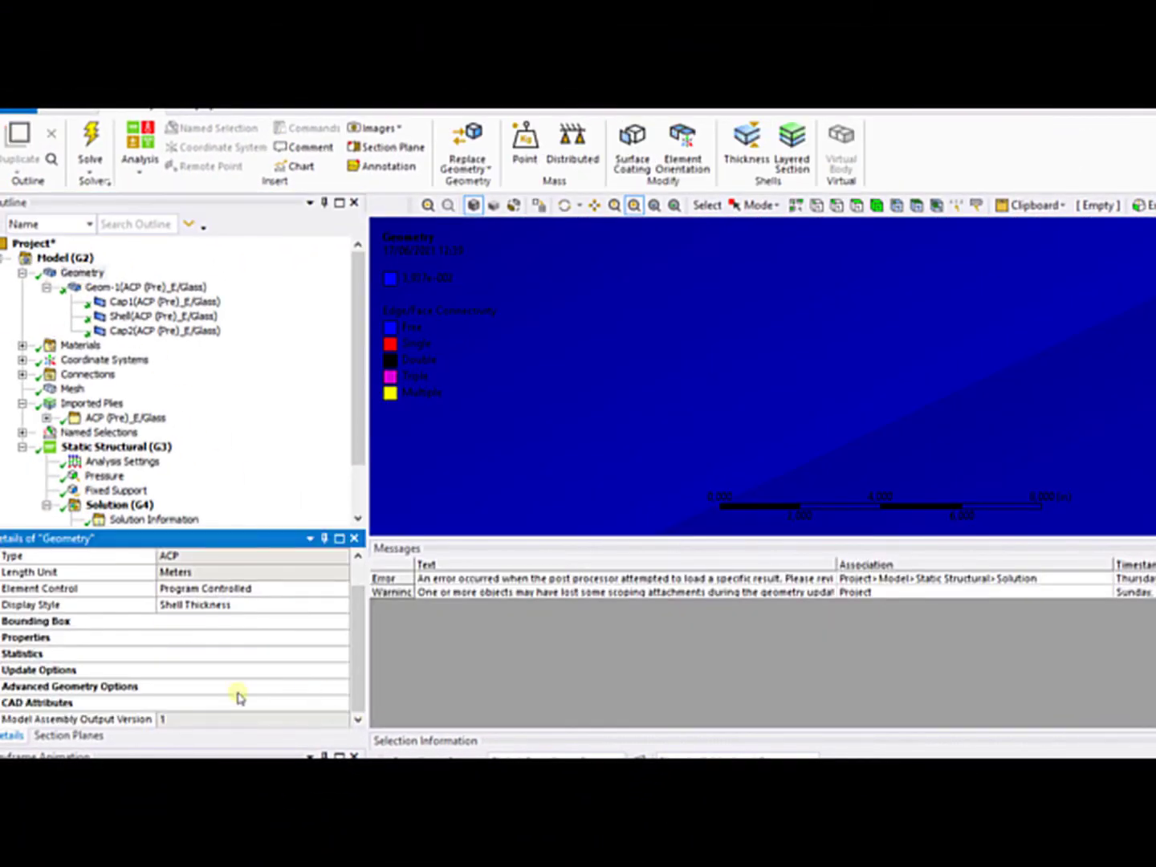
left_click(4, 639)
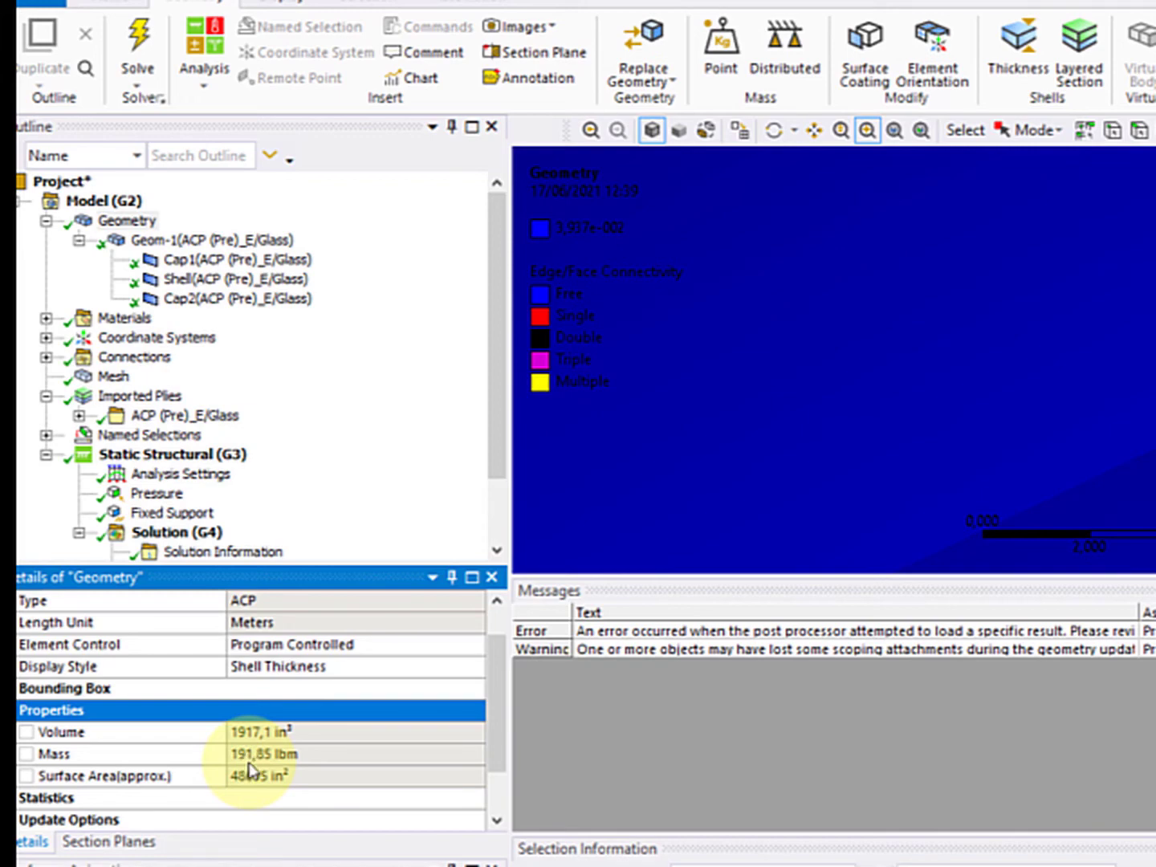
left_click(644, 866)
left_click(510, 849)
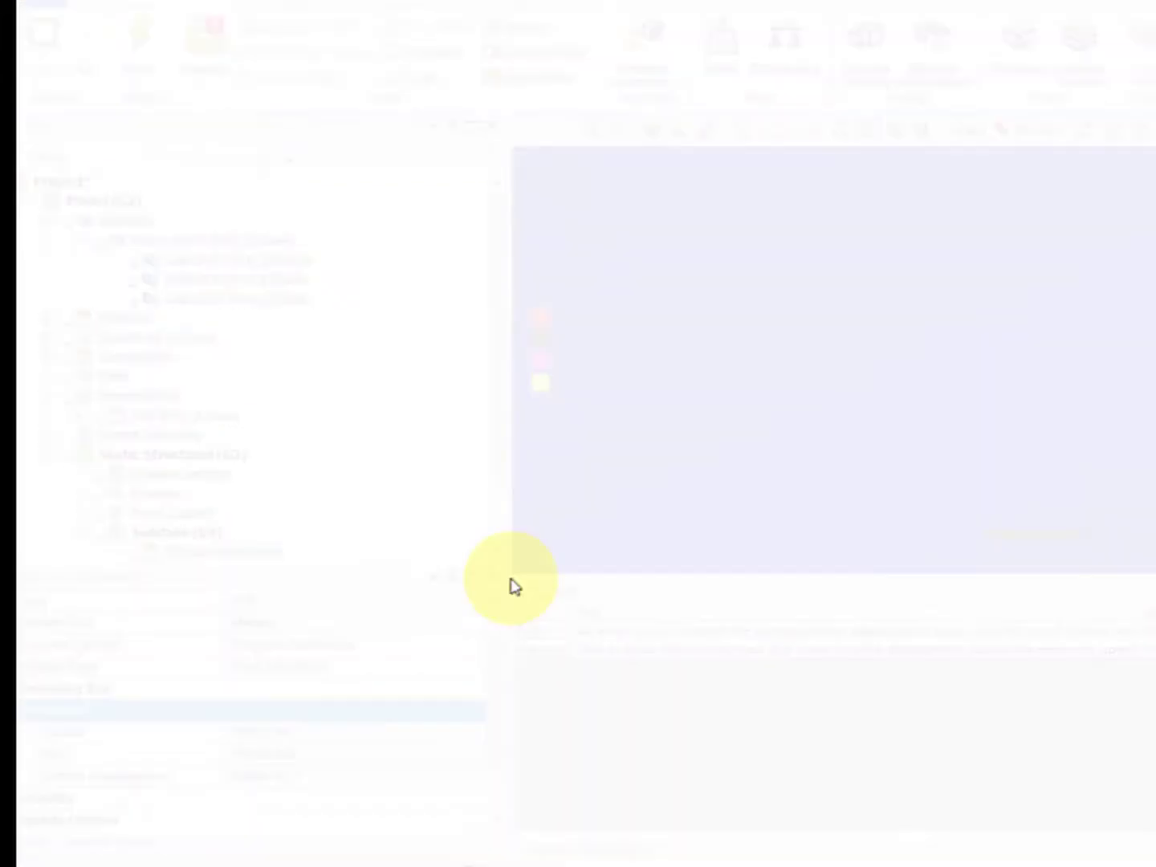